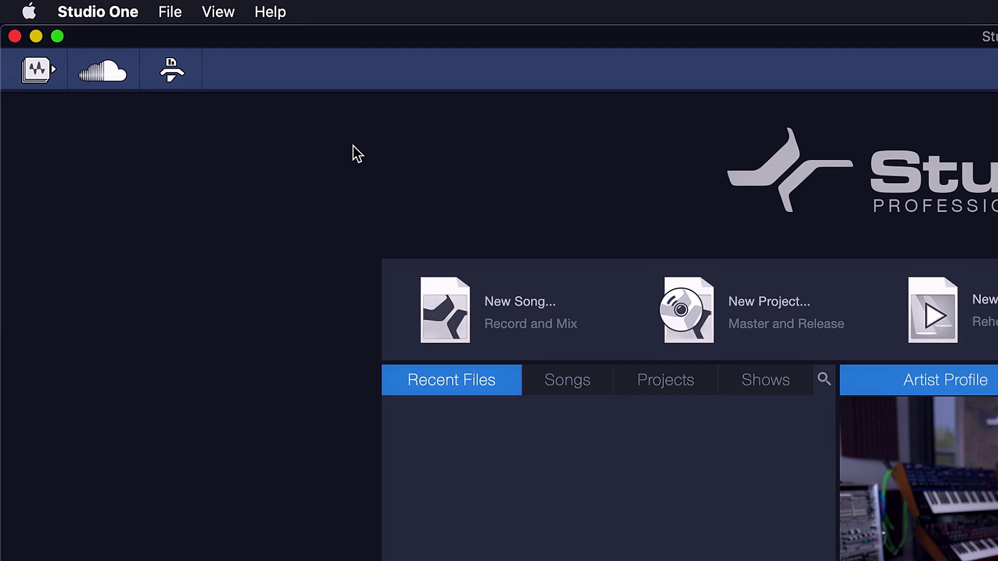
# Step: Open the Studio One 5 settings folder in Finder from the Help menu and look over its contents
pyautogui.click(270, 11)
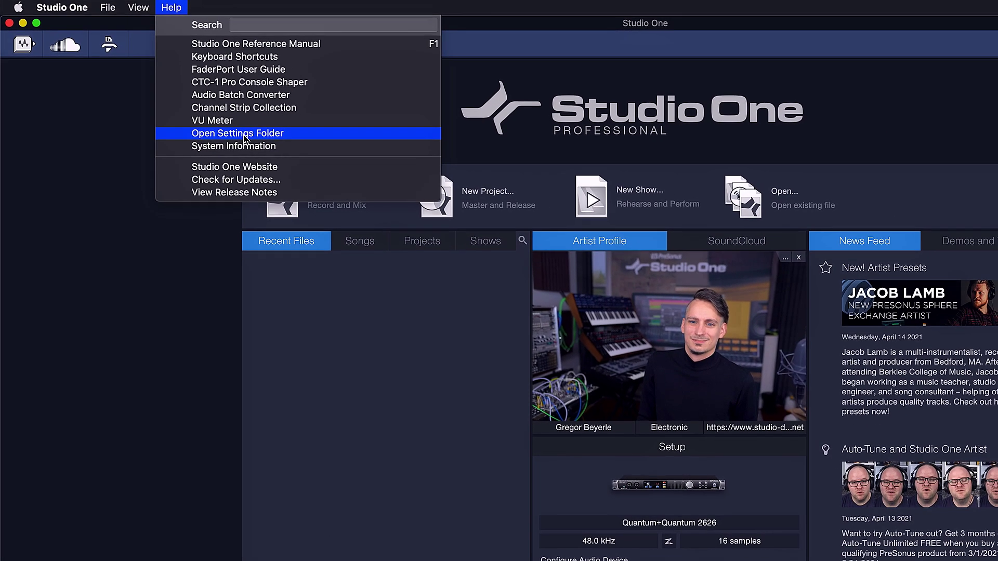
pyautogui.click(385, 216)
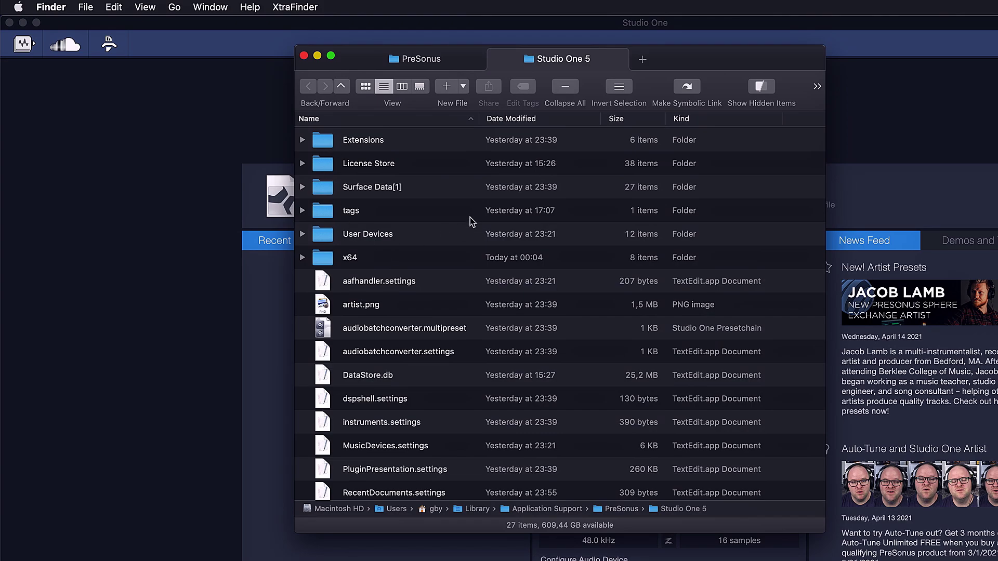
pyautogui.scroll(-10, 470, 217)
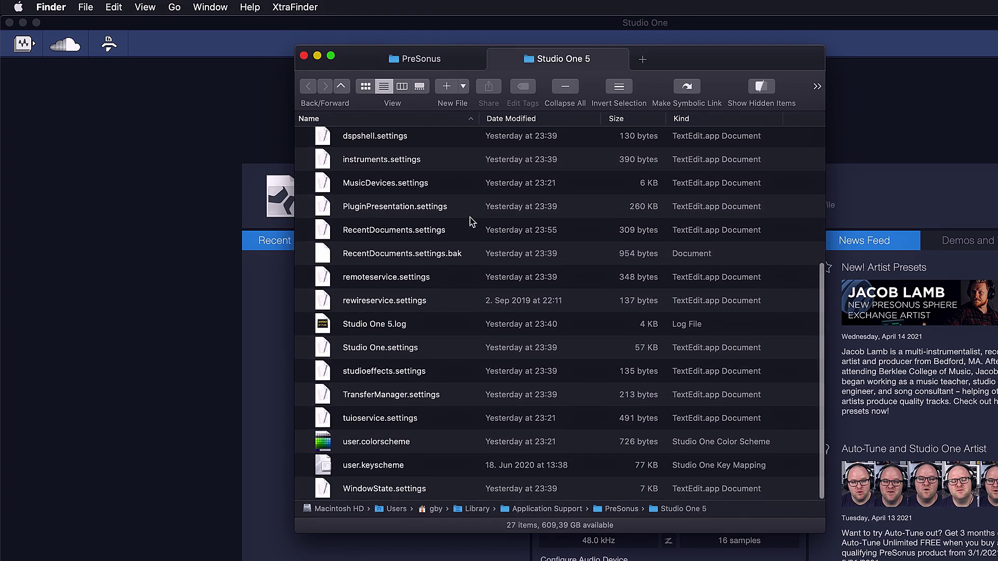
pyautogui.scroll(10, 470, 218)
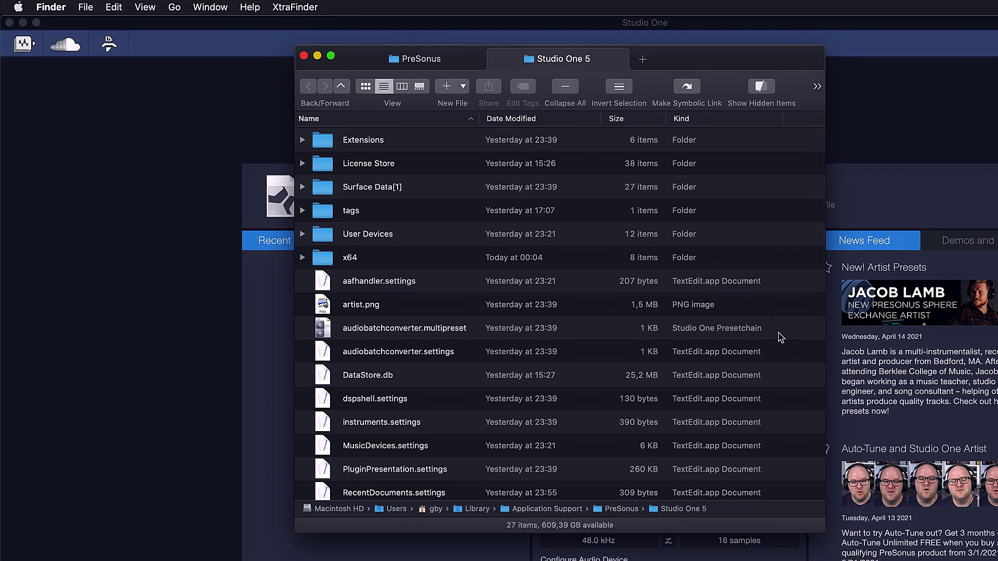
pyautogui.scroll(-10, 783, 297)
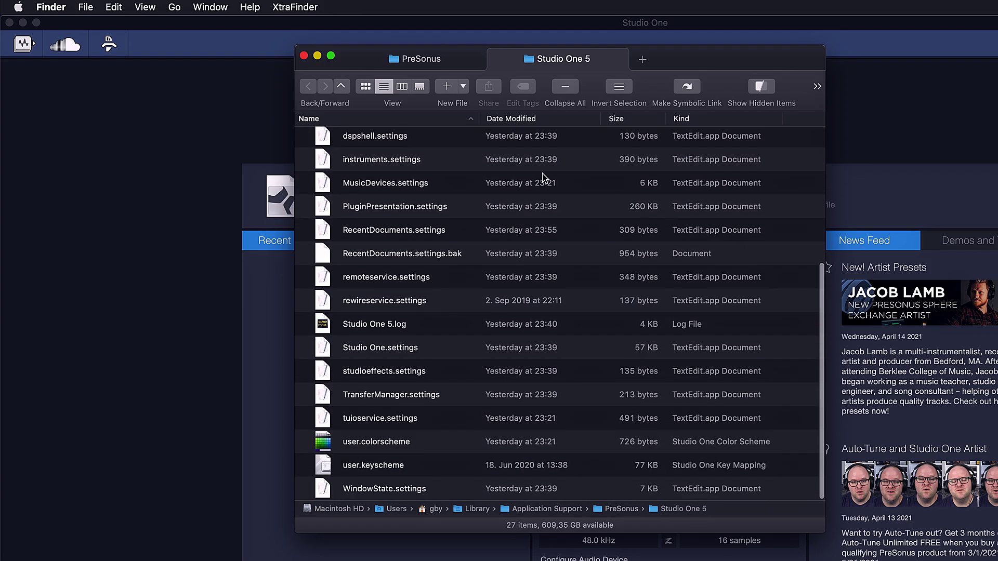
# Step: Select instruments, MusicDevices, RecentDocuments, RecentDocuments.bak, rewireservice and Studio One settings files in turn
pyautogui.click(457, 156)
pyautogui.click(458, 183)
pyautogui.click(442, 230)
pyautogui.click(463, 254)
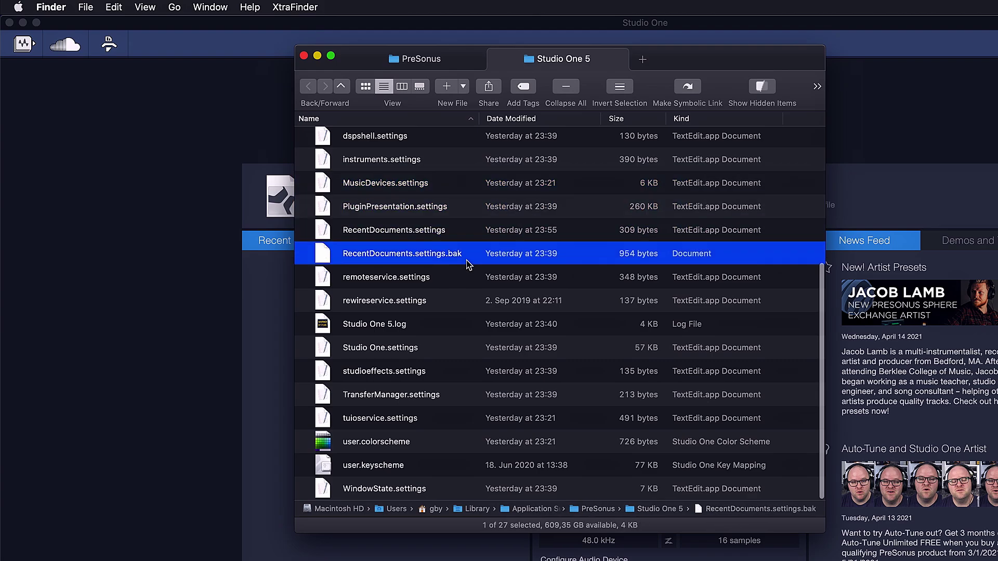
pyautogui.click(473, 300)
pyautogui.click(475, 347)
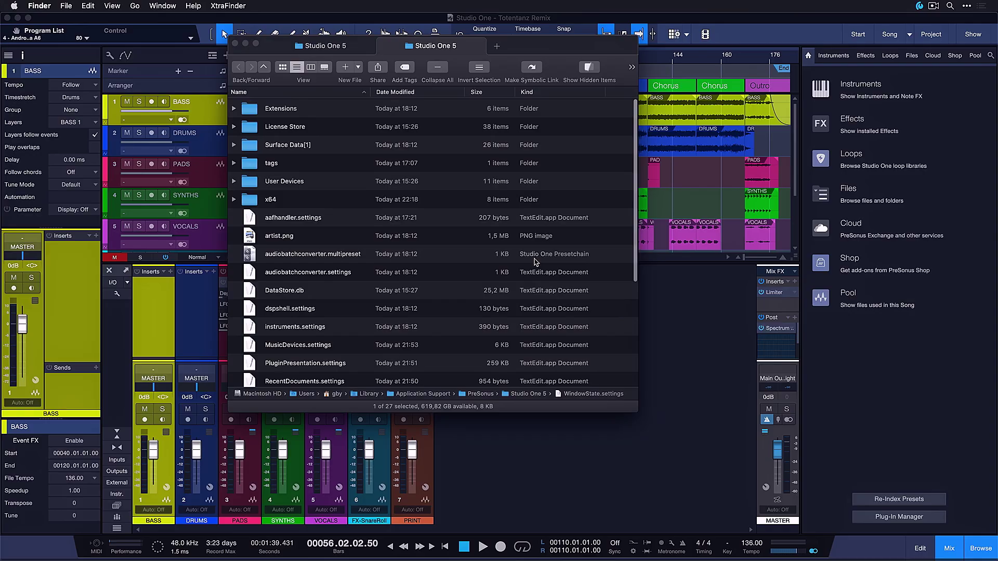
pyautogui.scroll(-8, 358, 378)
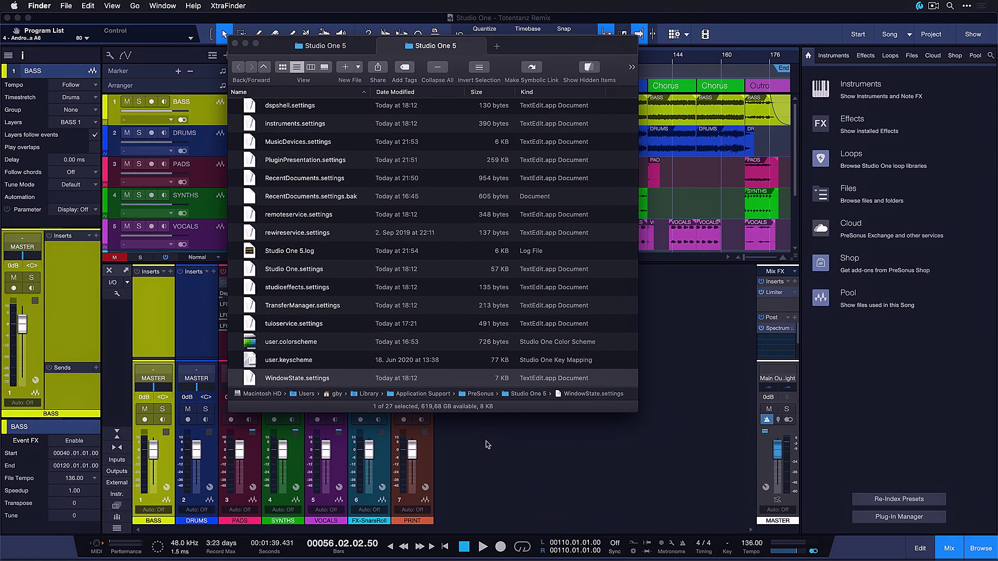
# Step: Bring the song to the front, close the console, reopen it floating with F3, then dock it
pyautogui.click(487, 444)
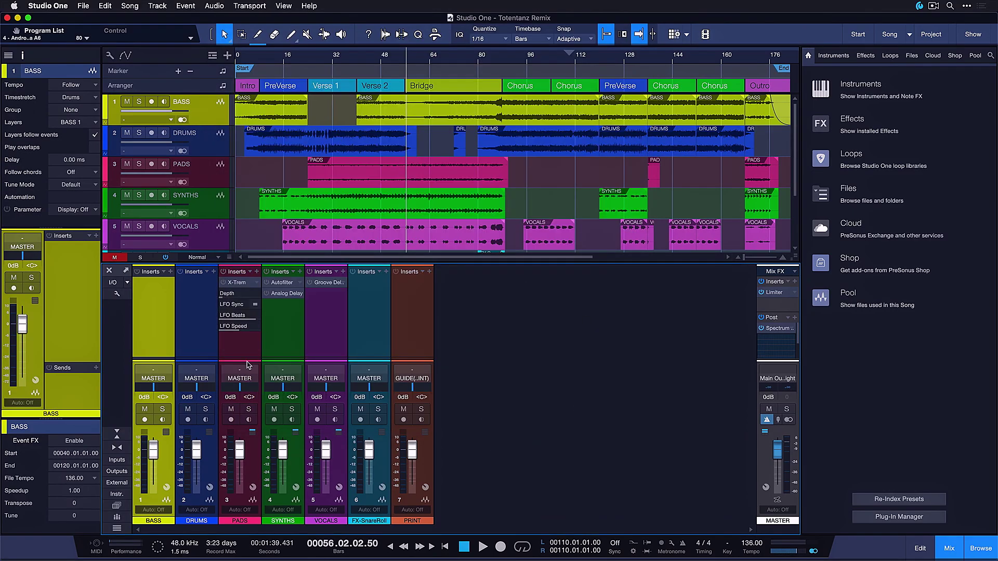
pyautogui.click(126, 270)
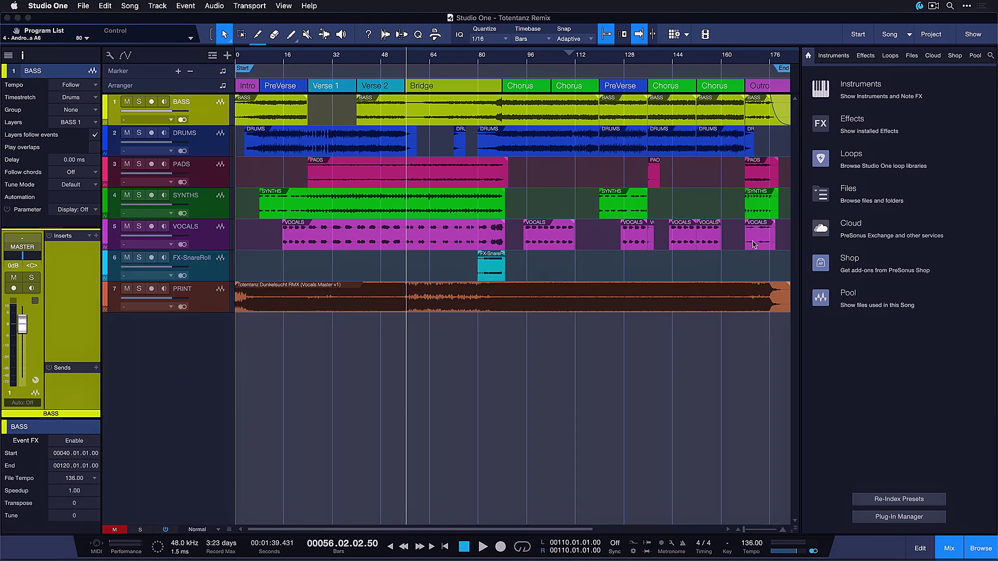
pyautogui.press('F3')
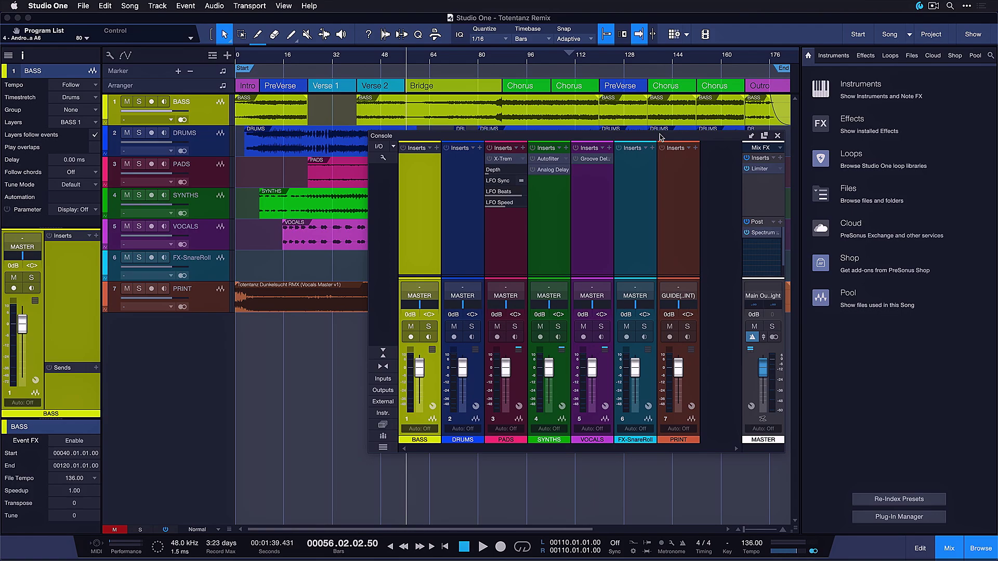
pyautogui.click(751, 137)
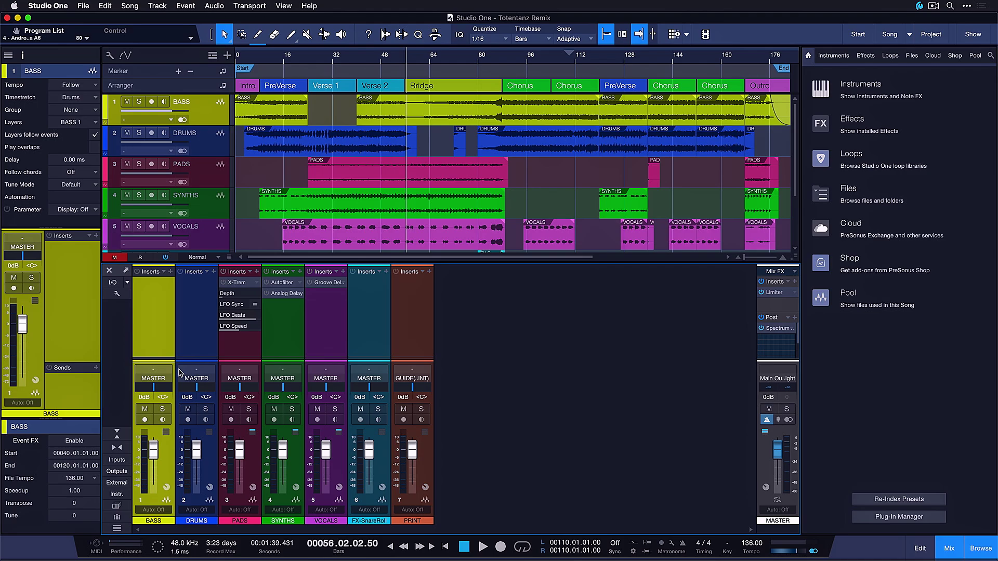
# Step: Make the console shorter with narrow strips, then restore its height and wide strips
pyautogui.click(117, 432)
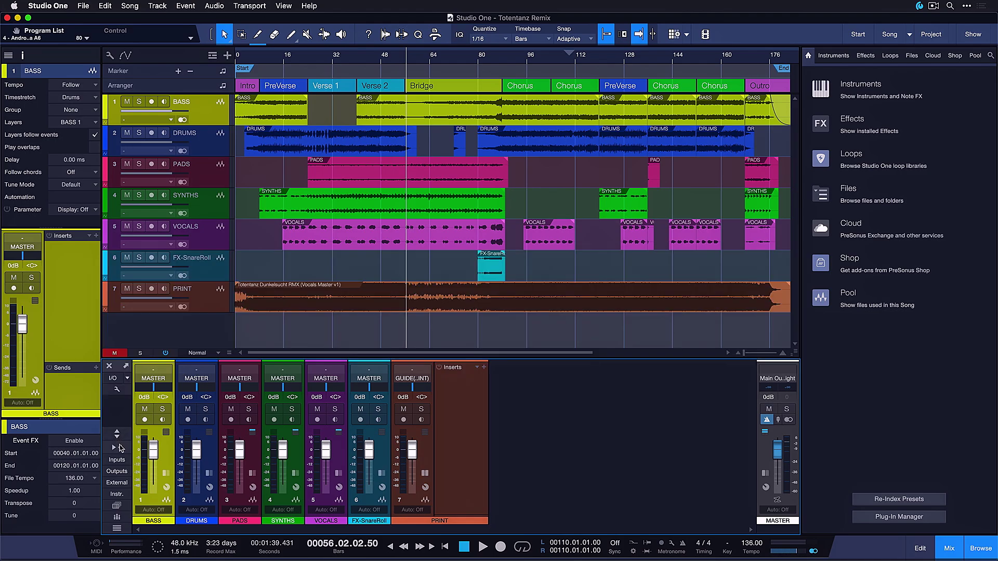
pyautogui.click(117, 447)
pyautogui.click(117, 432)
pyautogui.click(118, 447)
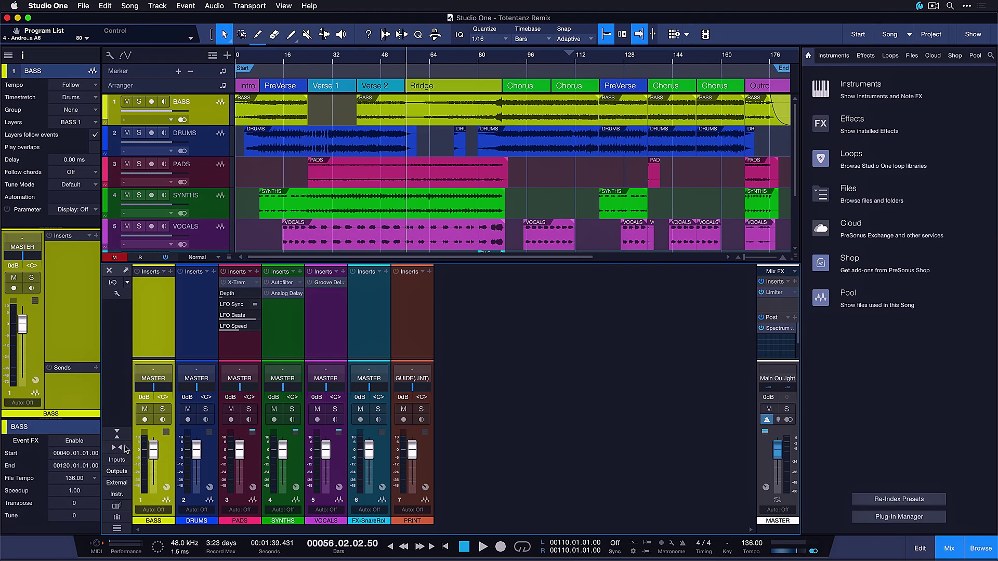
# Step: Hide and reshow the track Inspector, then hide and reshow the Browser
pyautogui.click(22, 56)
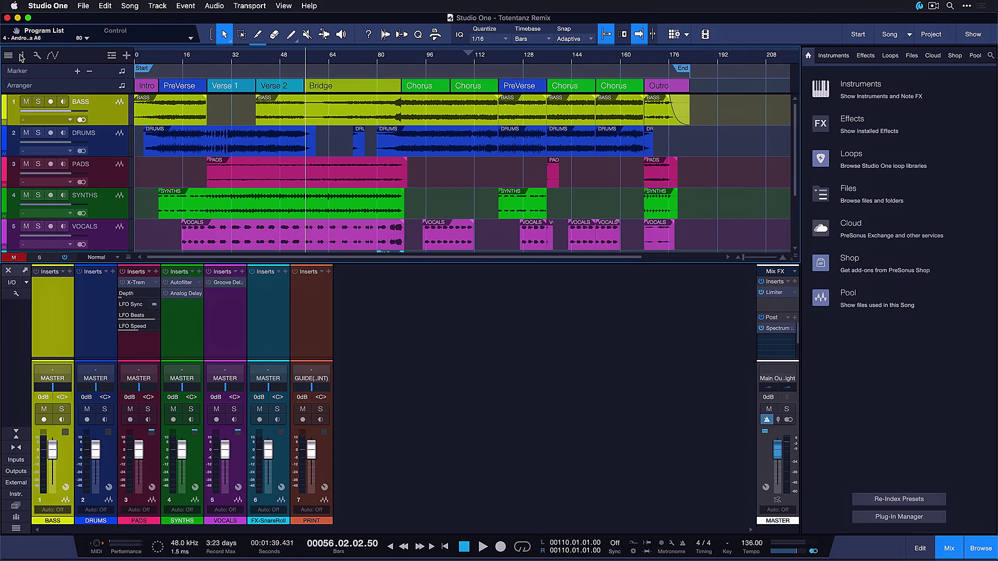
pyautogui.click(22, 56)
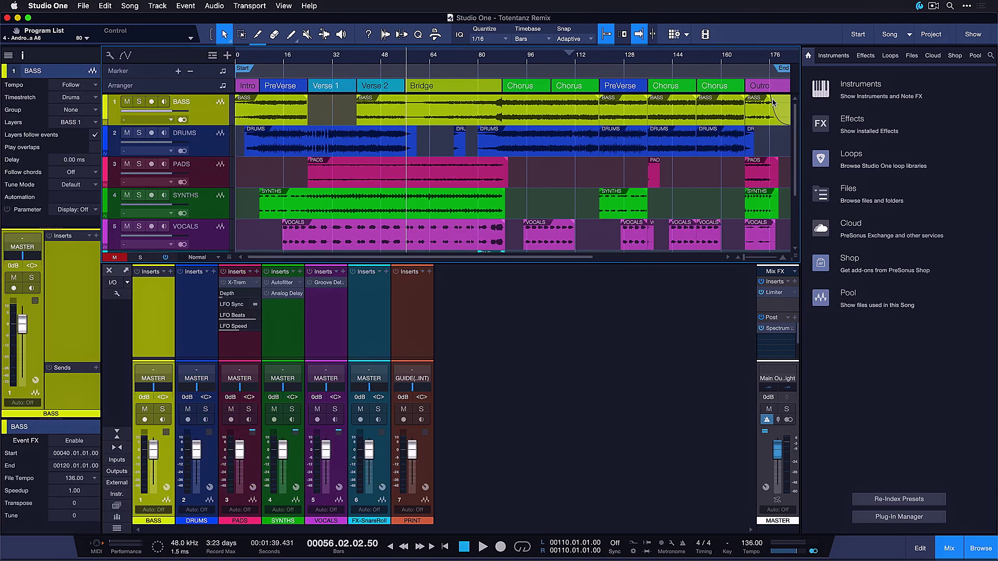
pyautogui.click(980, 548)
pyautogui.click(981, 548)
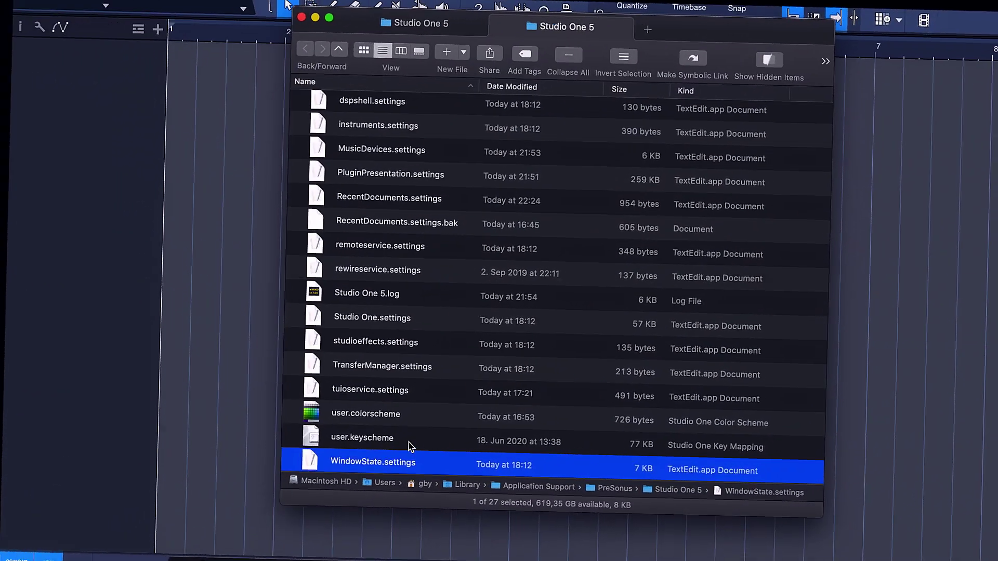
# Step: Select user.keyscheme, then show the Keyboard Shortcuts preferences and the Keyboard mapping scheme choices
pyautogui.click(397, 441)
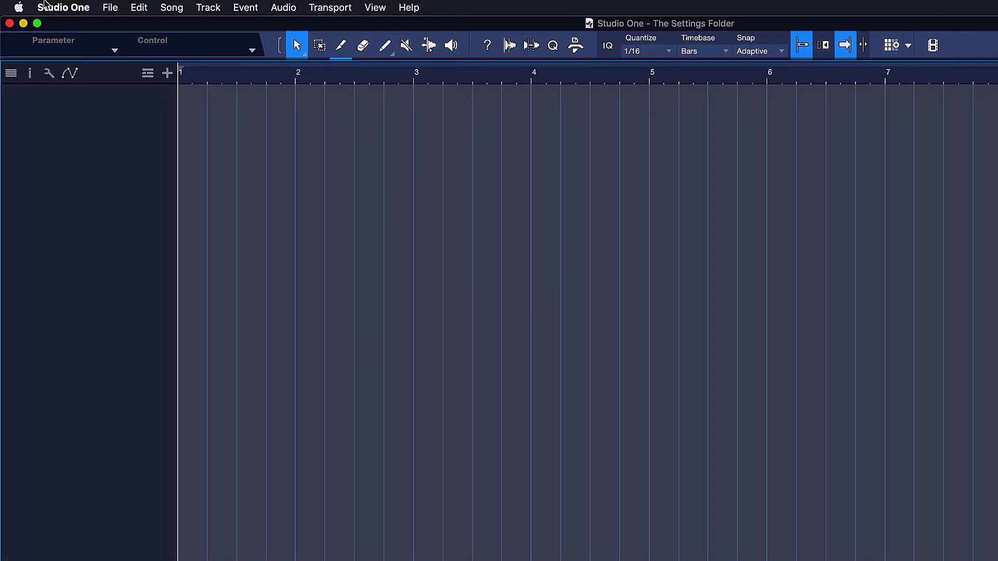
pyautogui.click(63, 7)
pyautogui.click(92, 60)
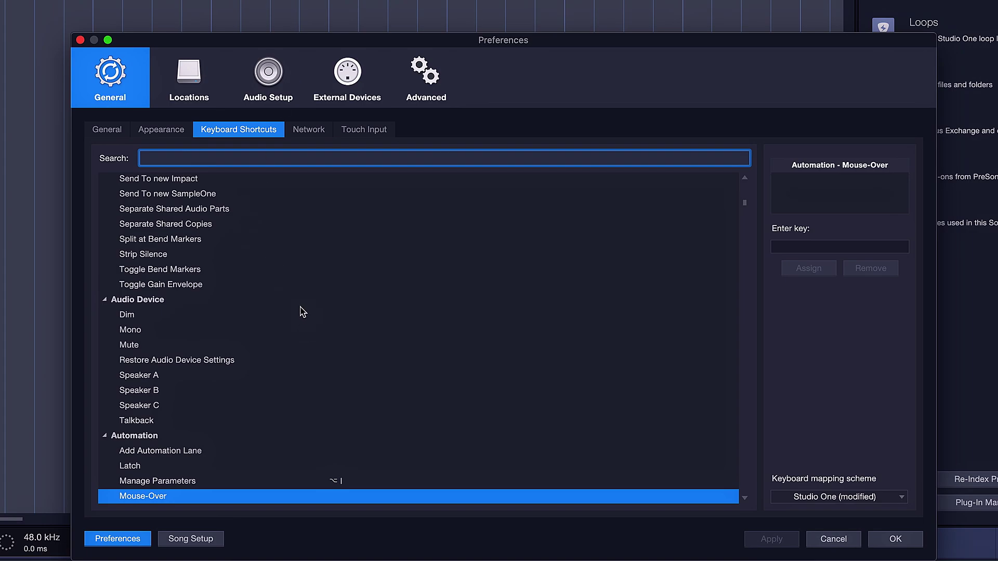
pyautogui.scroll(-3, 301, 312)
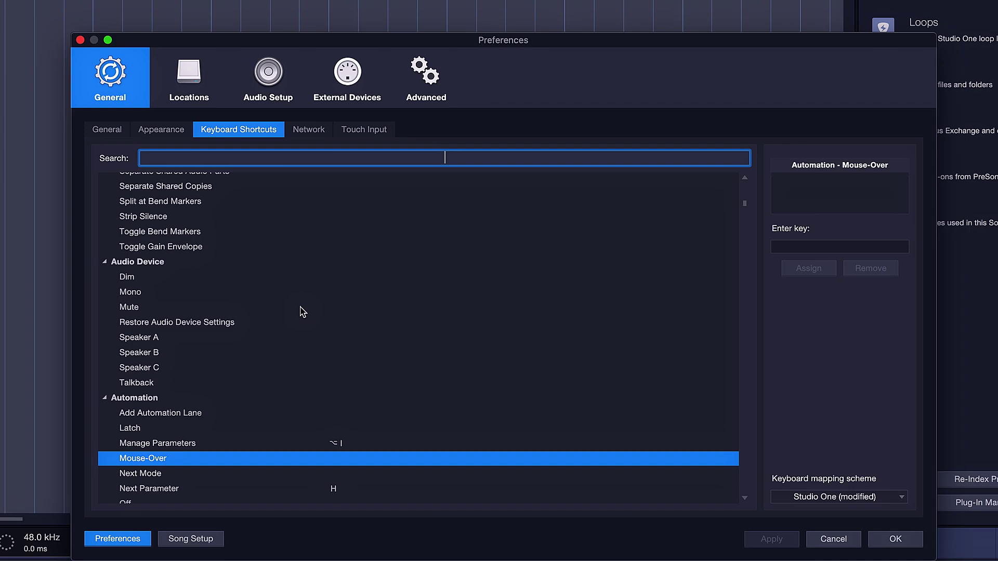
pyautogui.click(801, 497)
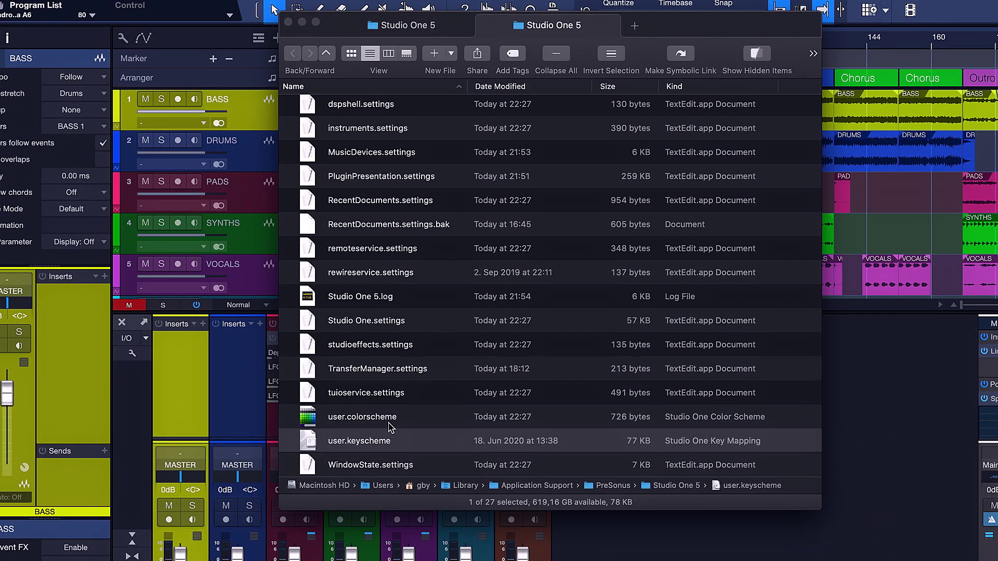
# Step: Select user.colorscheme in the Studio One 5 settings folder
pyautogui.click(389, 423)
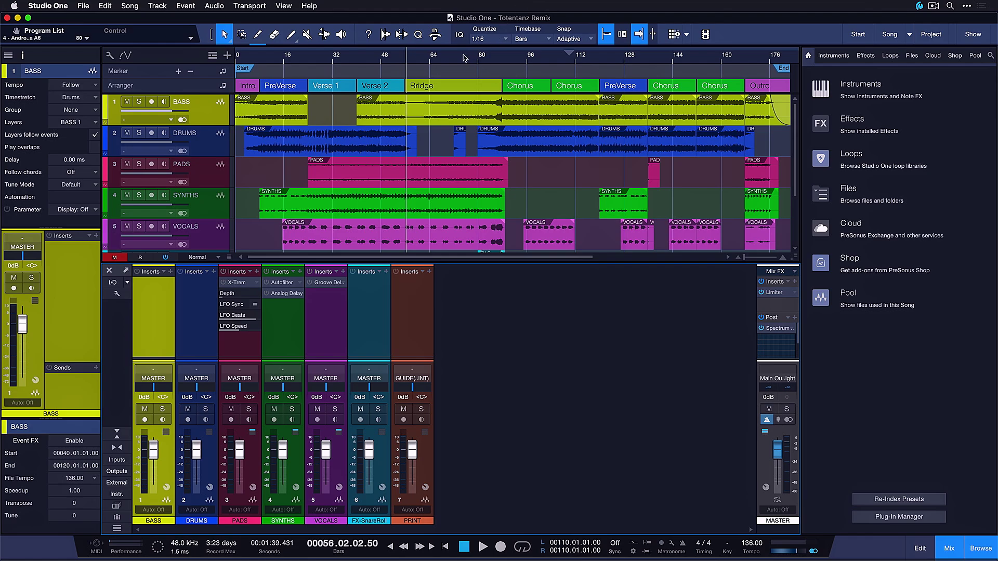
pyautogui.scroll(-2, 465, 58)
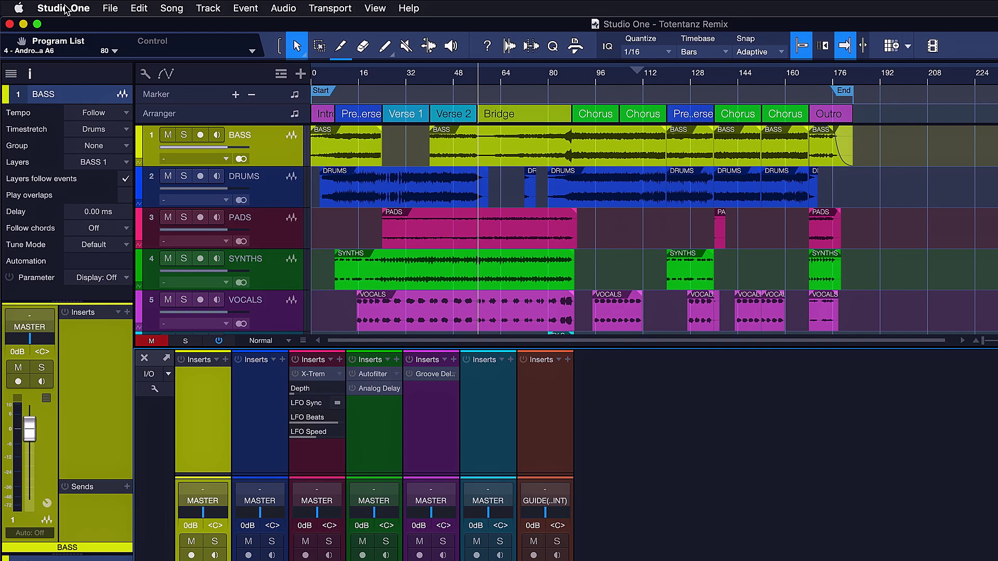
# Step: Set Hue Shift to 90 under Preferences > General > Appearance, tinting the interface purple
pyautogui.click(65, 8)
pyautogui.click(72, 49)
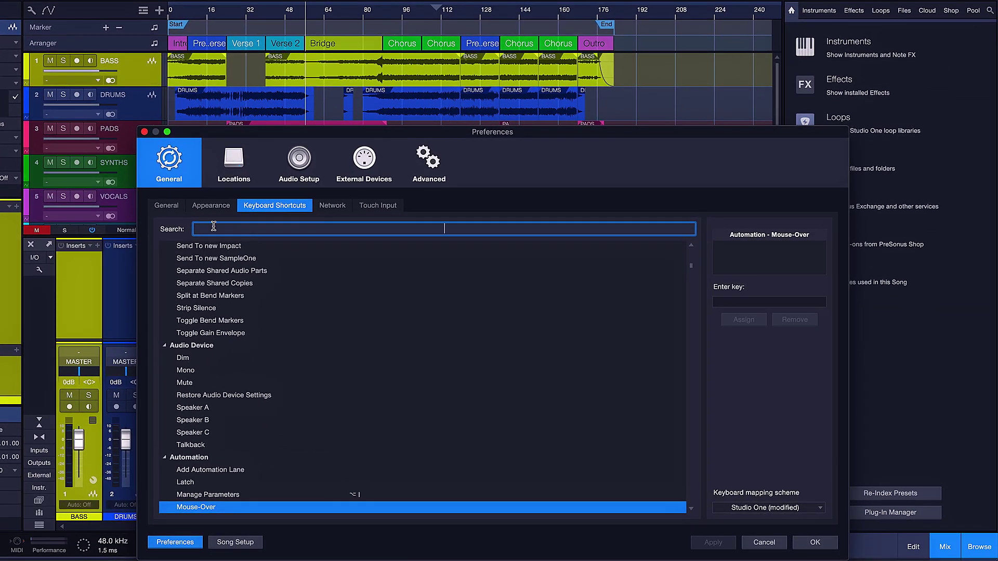
pyautogui.click(211, 205)
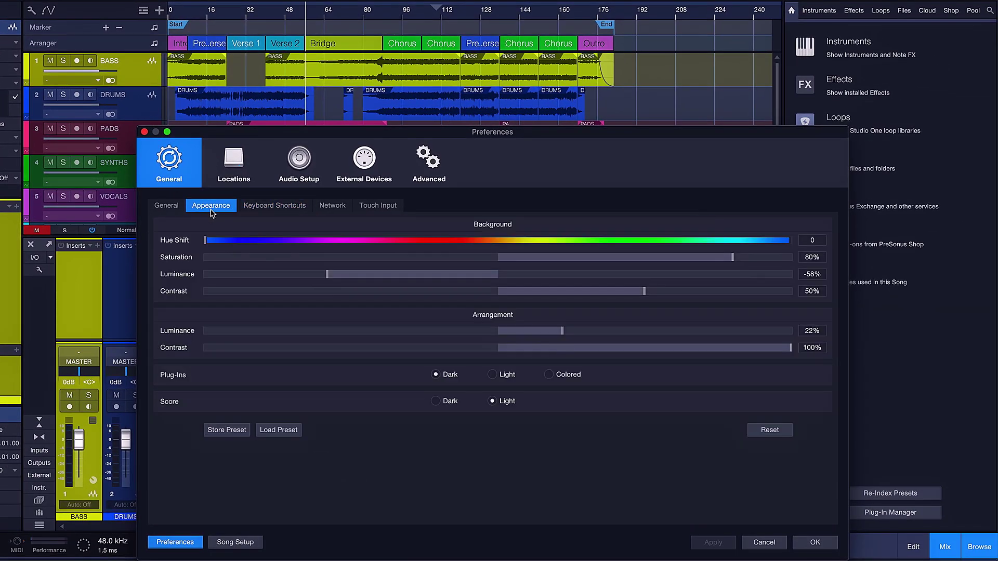
pyautogui.moveTo(528, 245); pyautogui.dragTo(245, 241)
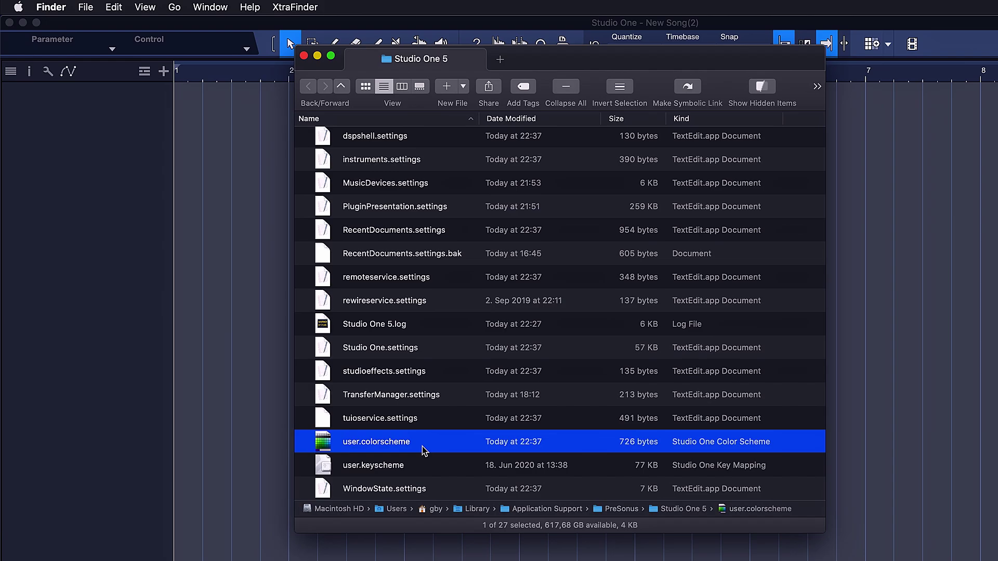
# Step: Select Studio One.settings, then view the Song Setup audio input configuration and close it
pyautogui.click(424, 351)
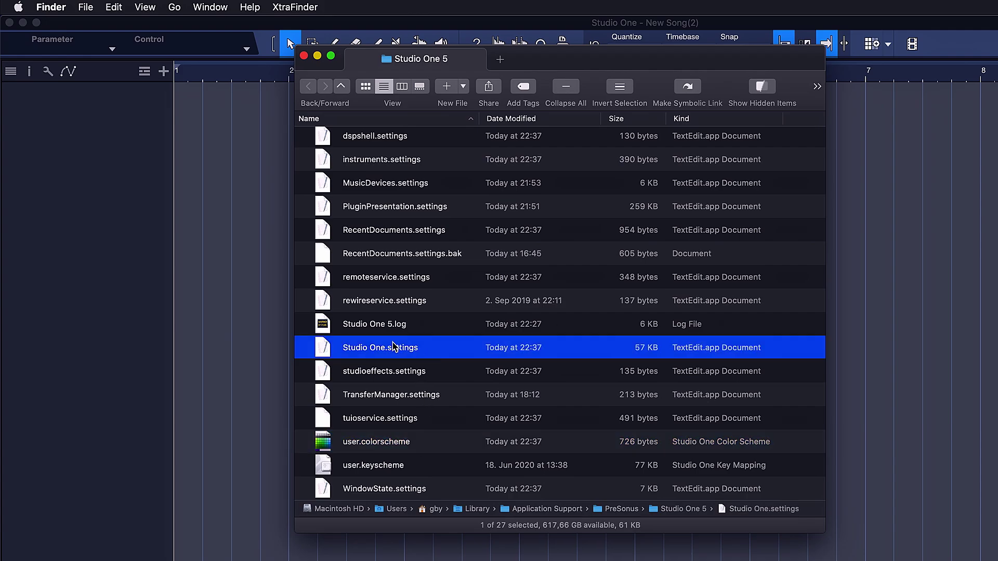
pyautogui.click(89, 300)
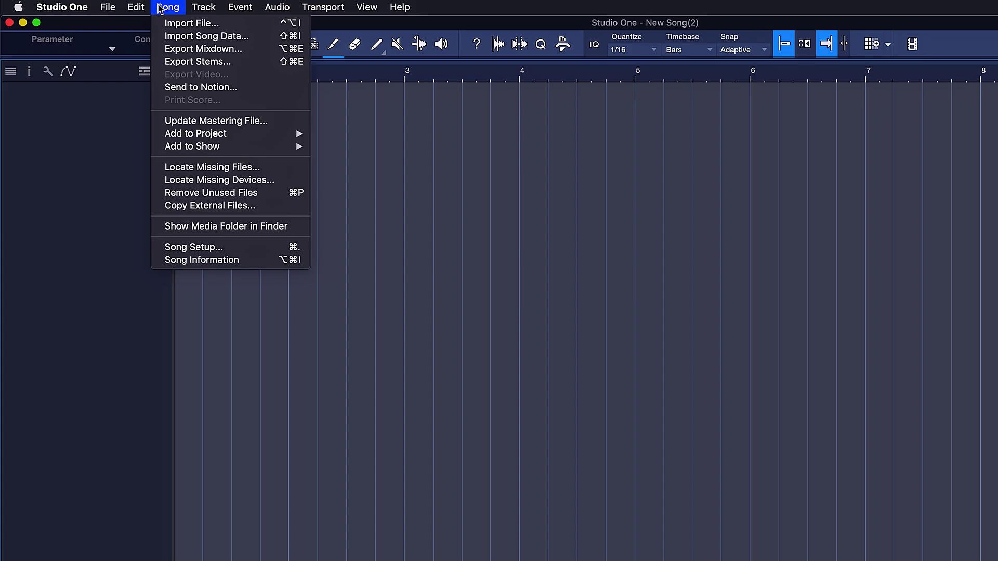
pyautogui.click(208, 247)
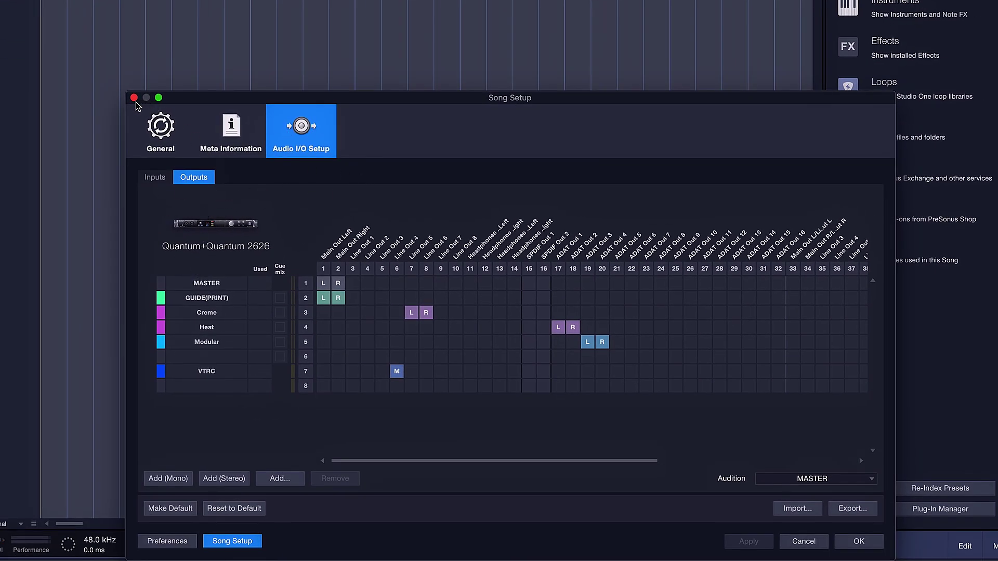
pyautogui.click(154, 177)
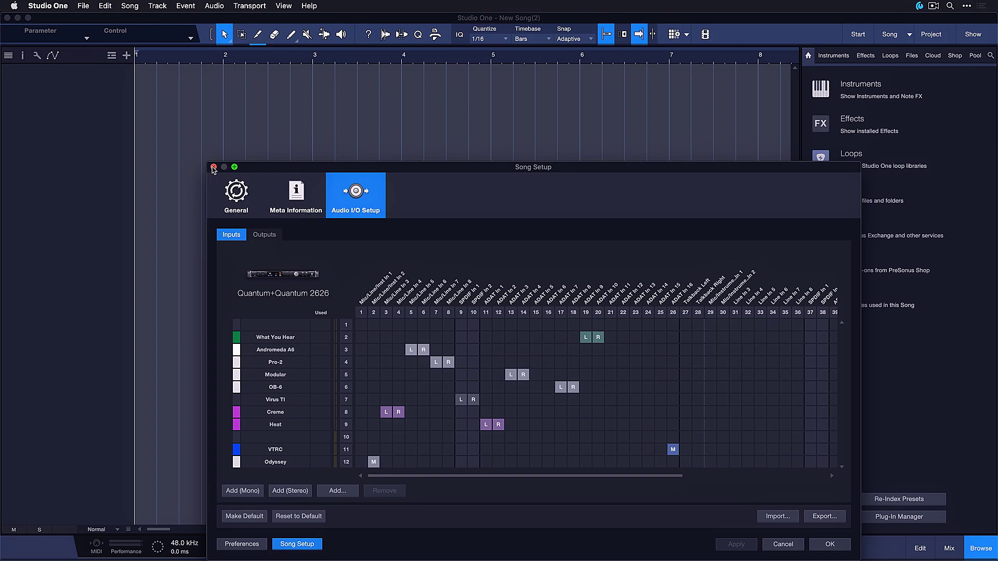
pyautogui.click(213, 168)
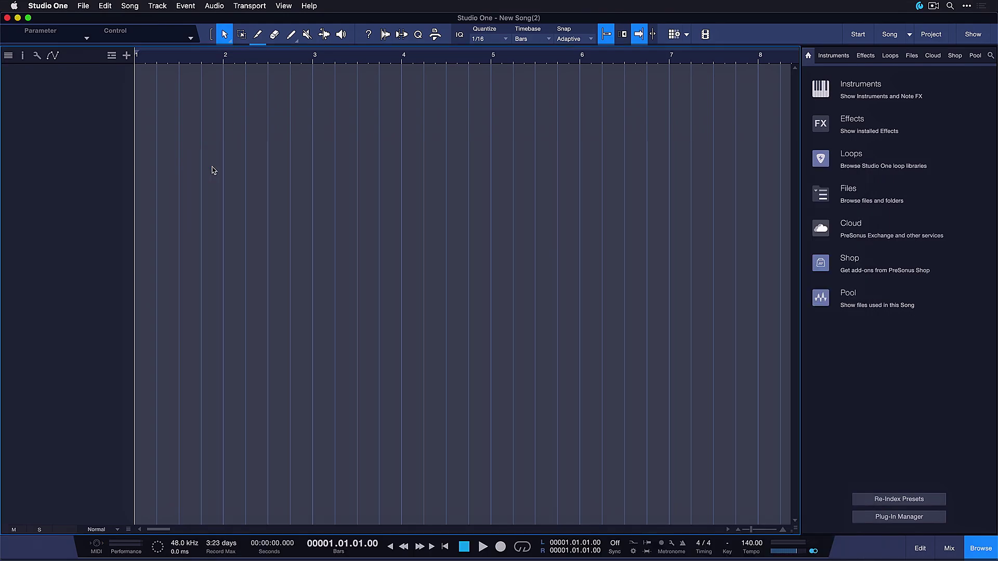
# Step: Peek at the track list options, then open the mixer and dismiss its display options
pyautogui.click(36, 55)
pyautogui.click(518, 425)
pyautogui.click(949, 549)
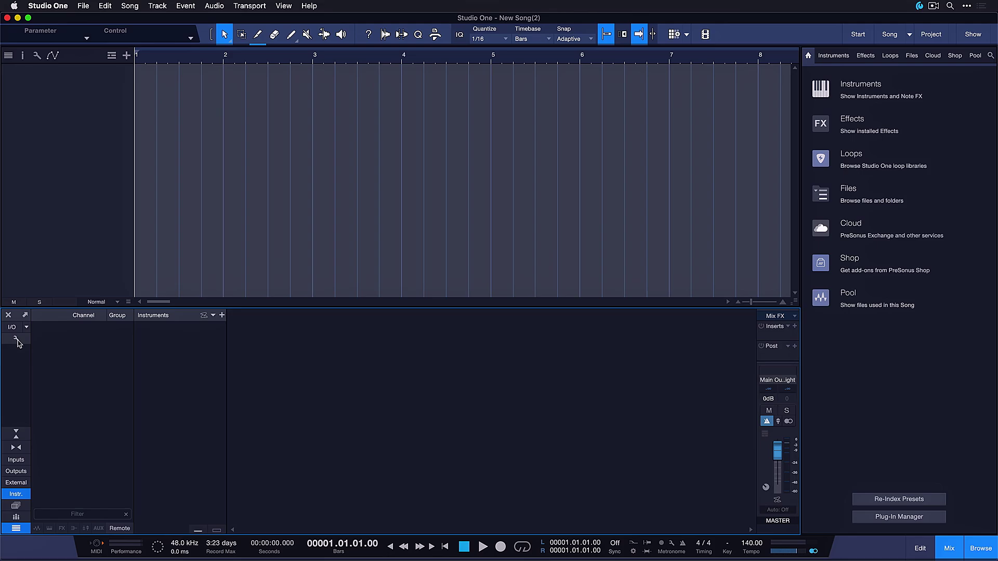
pyautogui.click(16, 339)
pyautogui.click(279, 146)
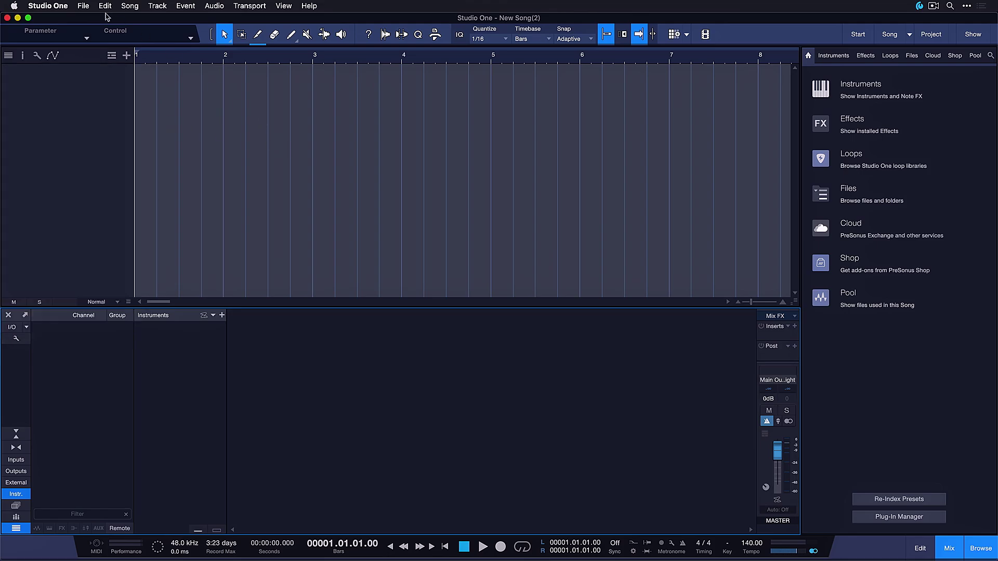
# Step: Review the Advanced preferences' Editing, Automation, Audio, MIDI, Console and Synchronization tabs, then close Preferences
pyautogui.click(65, 6)
pyautogui.click(62, 17)
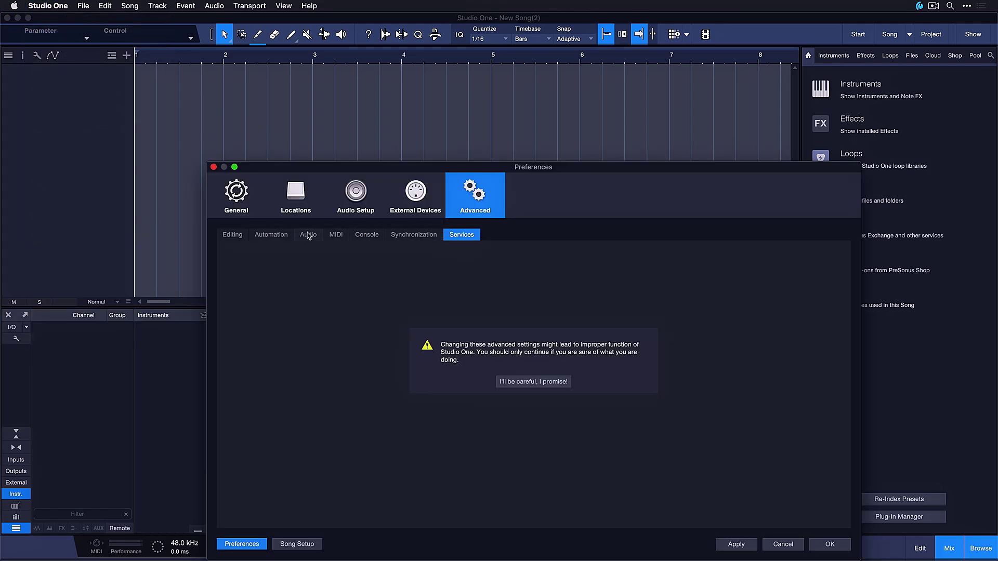
pyautogui.click(232, 235)
pyautogui.click(271, 234)
pyautogui.click(308, 234)
pyautogui.click(336, 235)
pyautogui.click(366, 235)
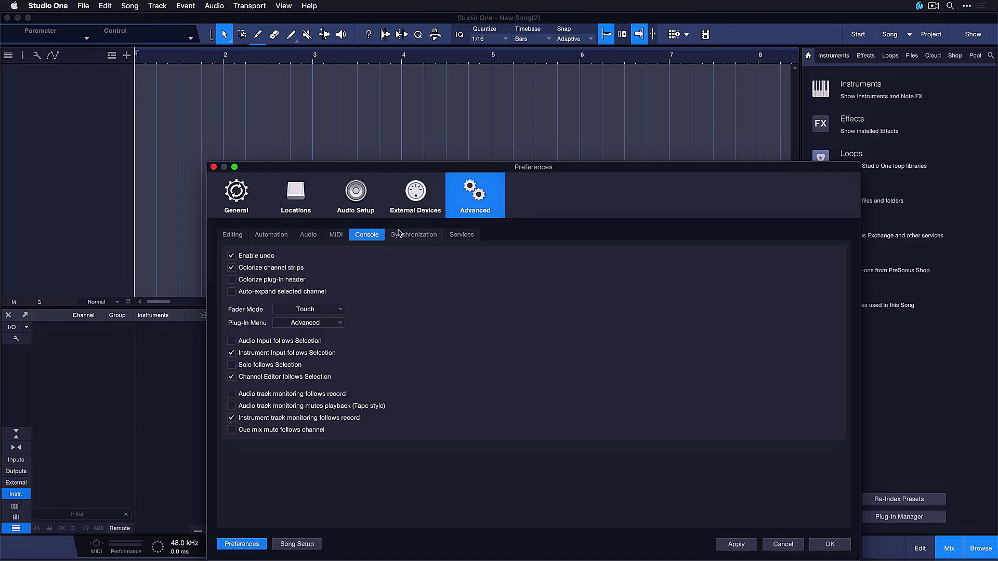
pyautogui.click(410, 234)
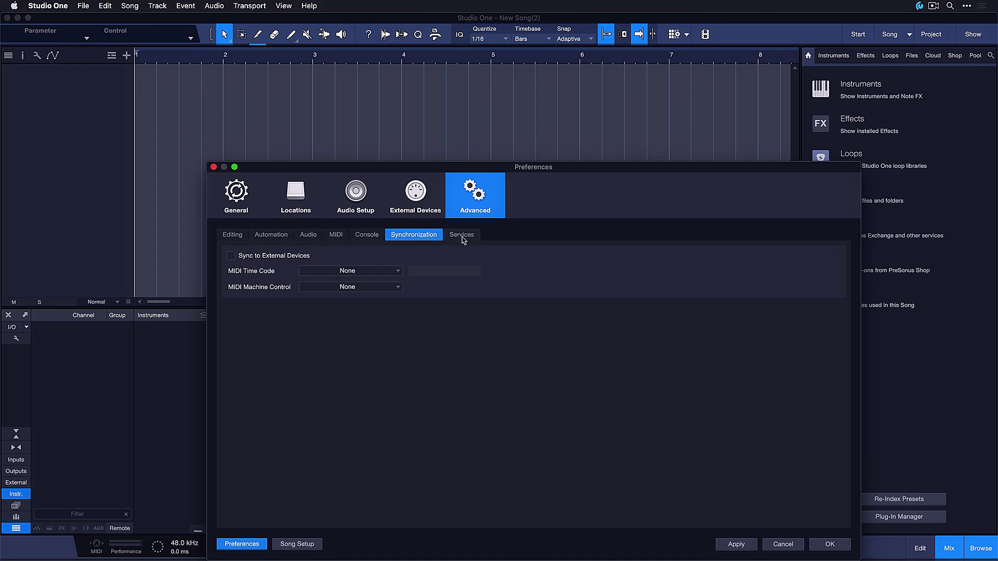
pyautogui.click(214, 166)
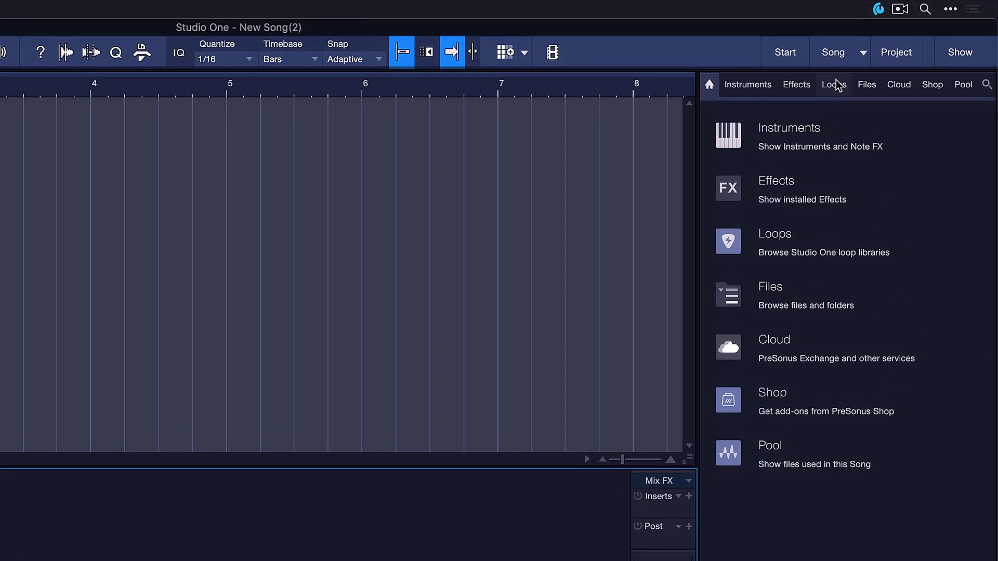
# Step: Show the Loops library in the Browser and look at both Sort by levels
pyautogui.click(836, 85)
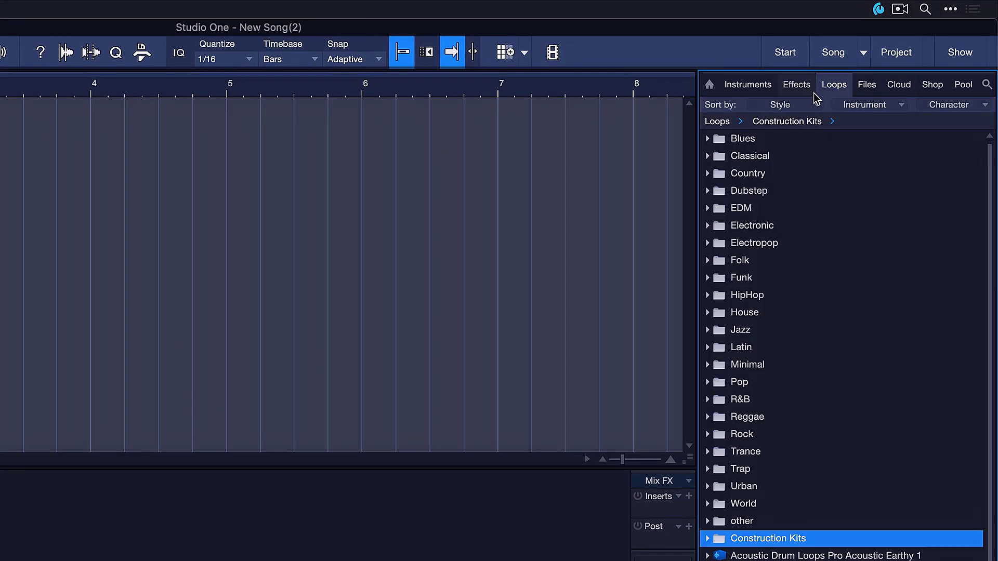
pyautogui.click(797, 105)
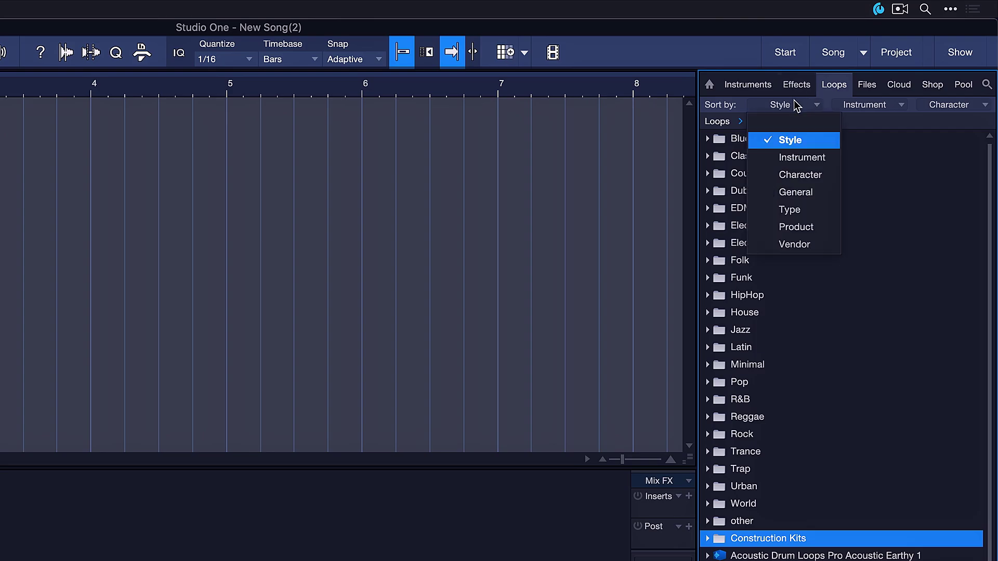
pyautogui.click(866, 102)
pyautogui.click(878, 100)
# Step: Switch the Browser to Files and open the Ideas folder of musicloop files
pyautogui.click(881, 85)
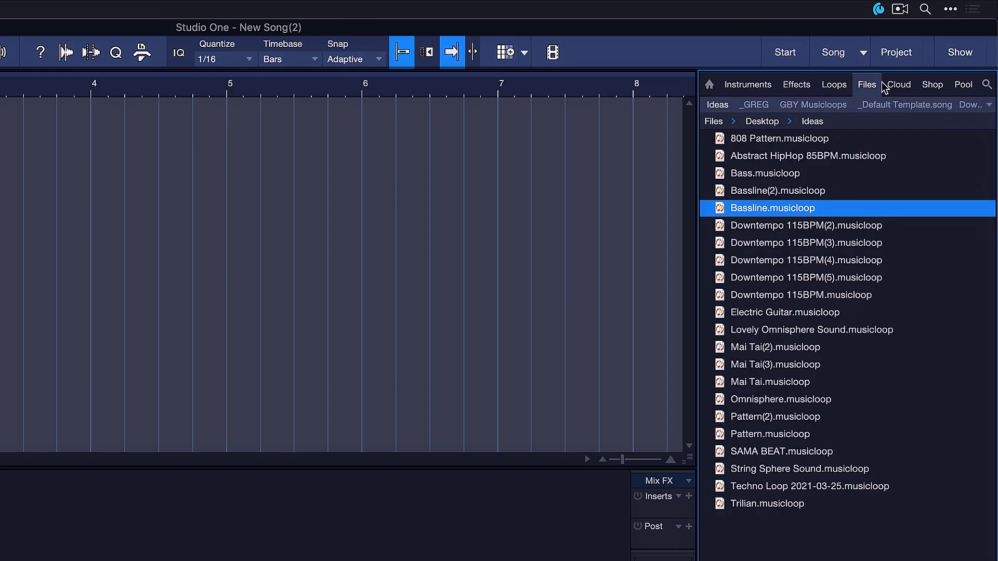
pyautogui.click(756, 104)
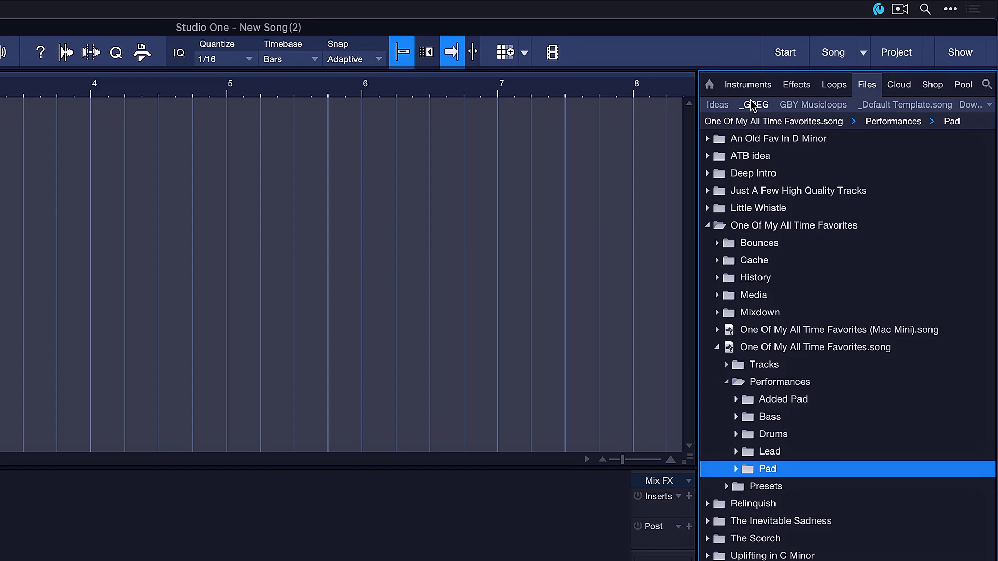
pyautogui.click(720, 104)
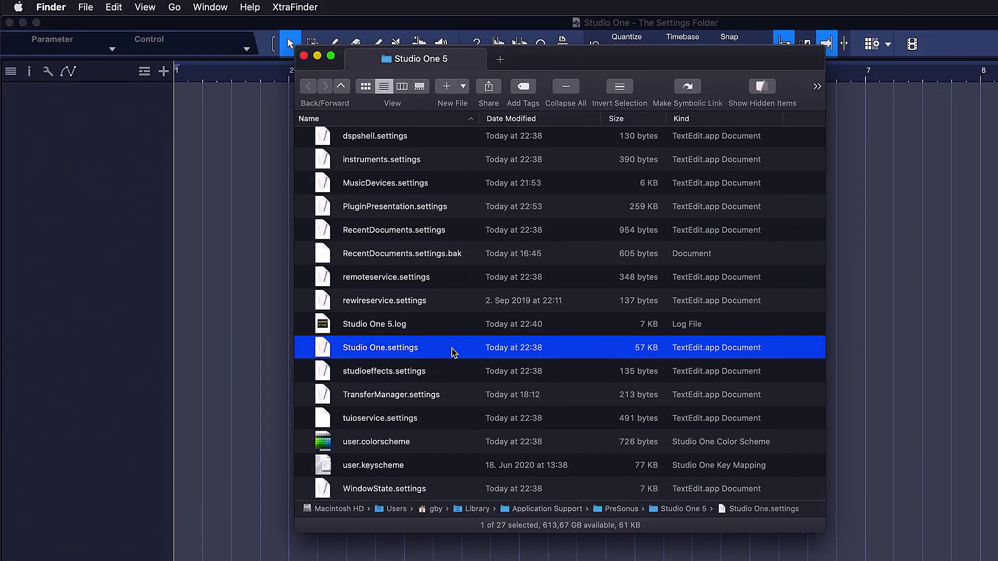
# Step: Select PluginPresentation.settings, then show the installed effects in Studio One's Browser
pyautogui.click(470, 206)
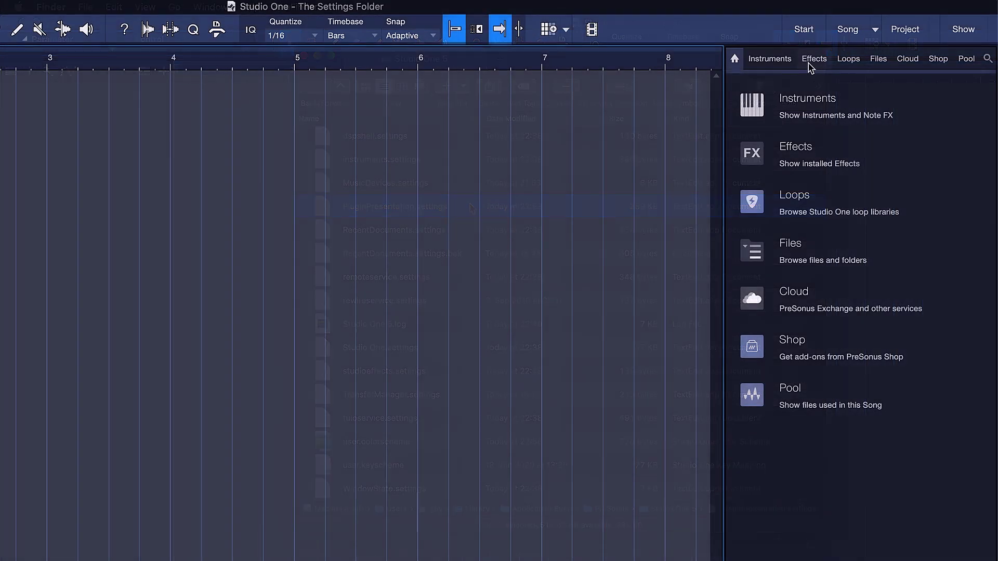
pyautogui.click(812, 61)
# Step: View the Instruments list with Note FX, then return the Browser to Effects
pyautogui.click(780, 62)
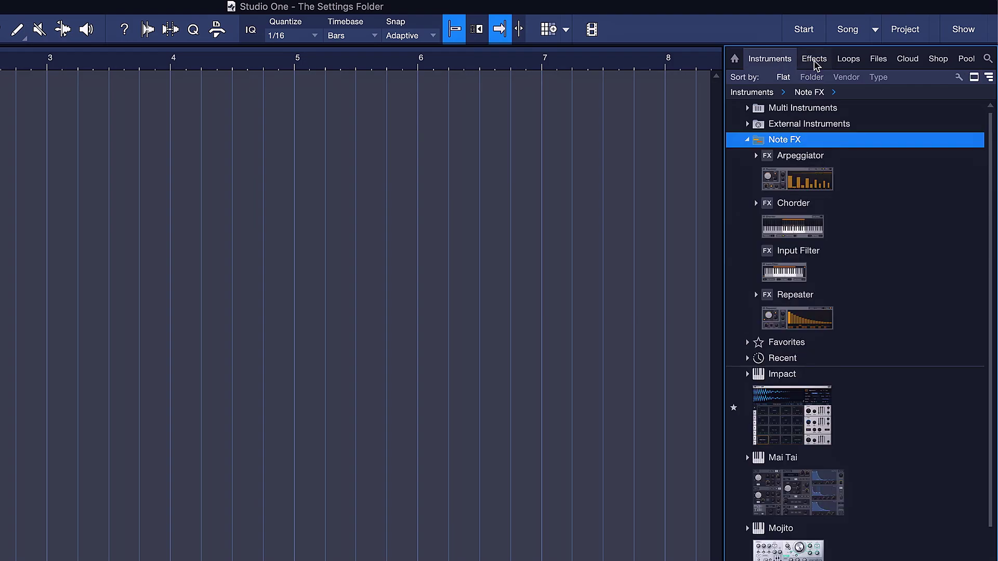
pyautogui.scroll(-5, 873, 312)
pyautogui.scroll(5, 871, 260)
pyautogui.click(814, 59)
# Step: Expand and collapse the Dynamics and Tool folders, then expand Spatial and drag Dual Pan toward Tool
pyautogui.doubleClick(812, 249)
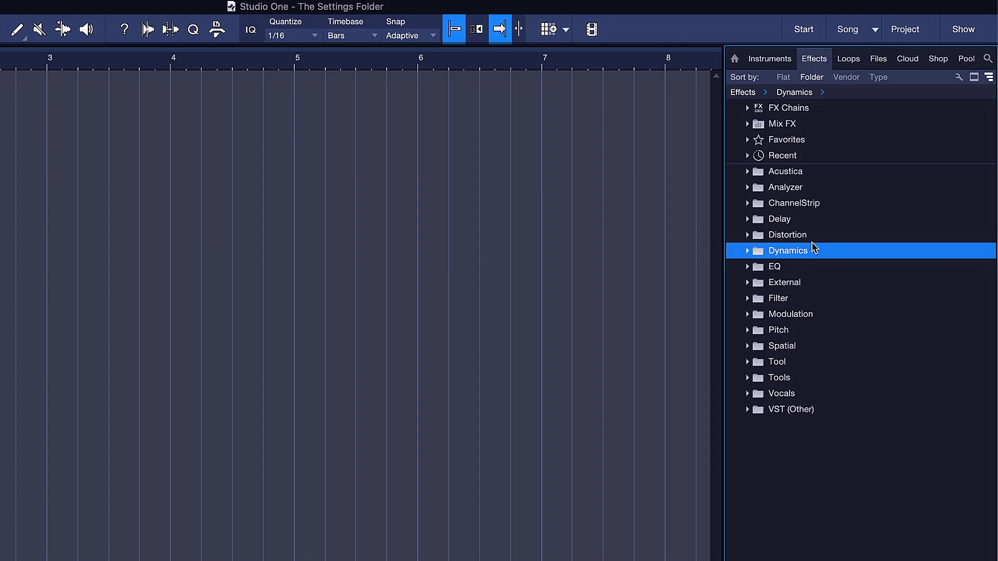
pyautogui.doubleClick(812, 396)
pyautogui.doubleClick(799, 396)
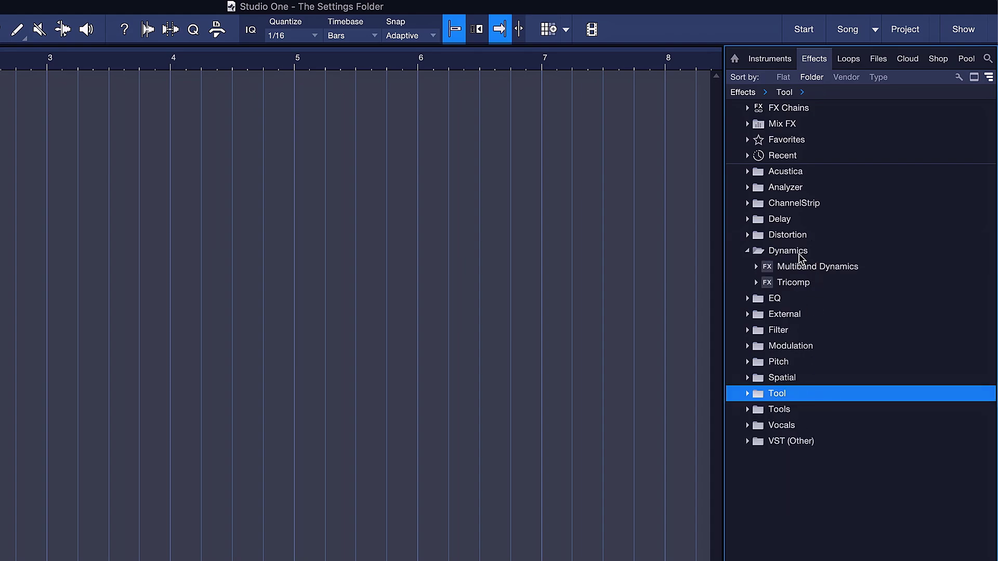
pyautogui.doubleClick(790, 251)
pyautogui.rightClick(798, 443)
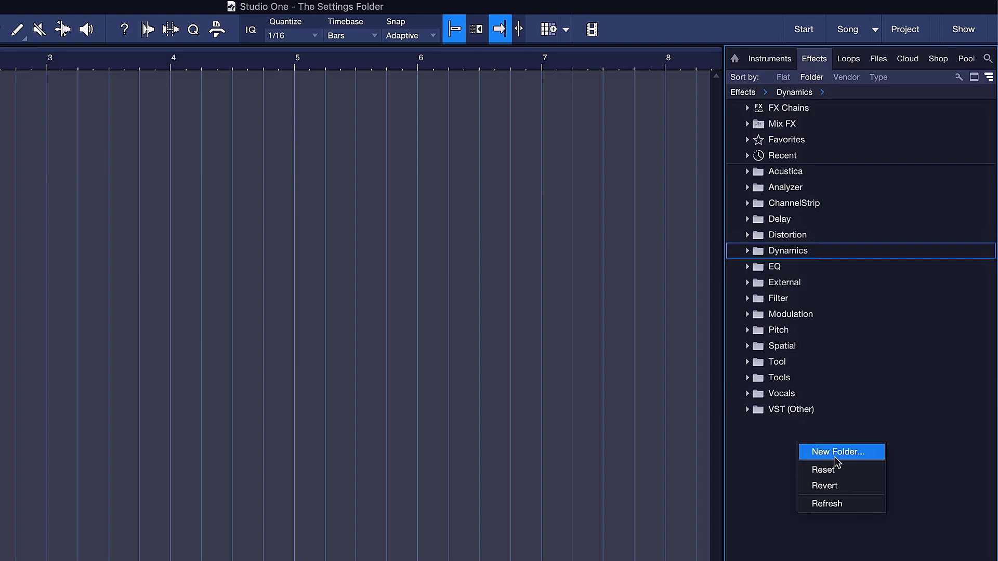
pyautogui.click(763, 447)
pyautogui.doubleClick(782, 347)
pyautogui.moveTo(784, 366); pyautogui.dragTo(812, 367)
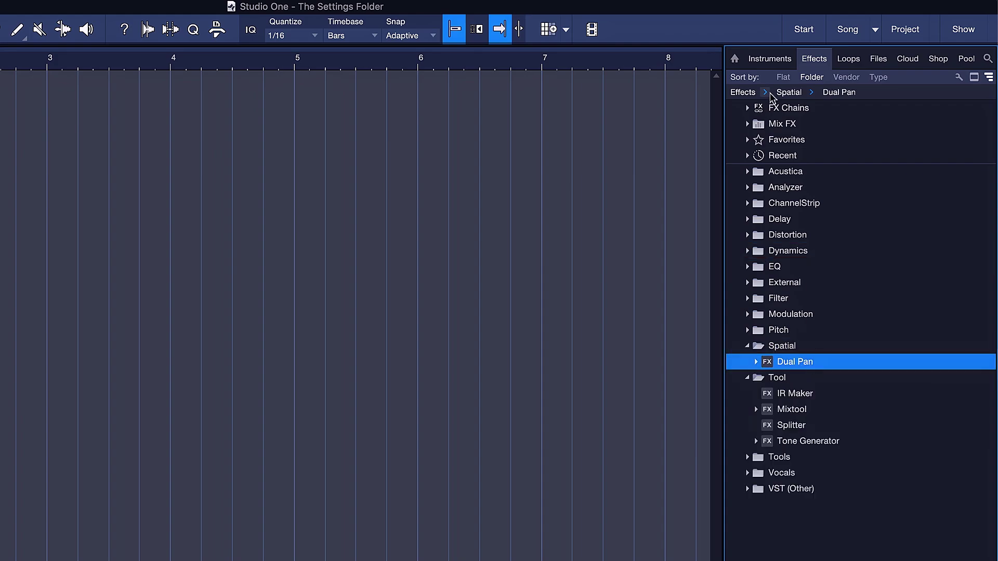
# Step: Collapse Note FX in Instruments, then select Bass Amp Room, Bass Amp Room 8x10 and Bettermaker EQ232D in the Plug-In Manager
pyautogui.click(734, 58)
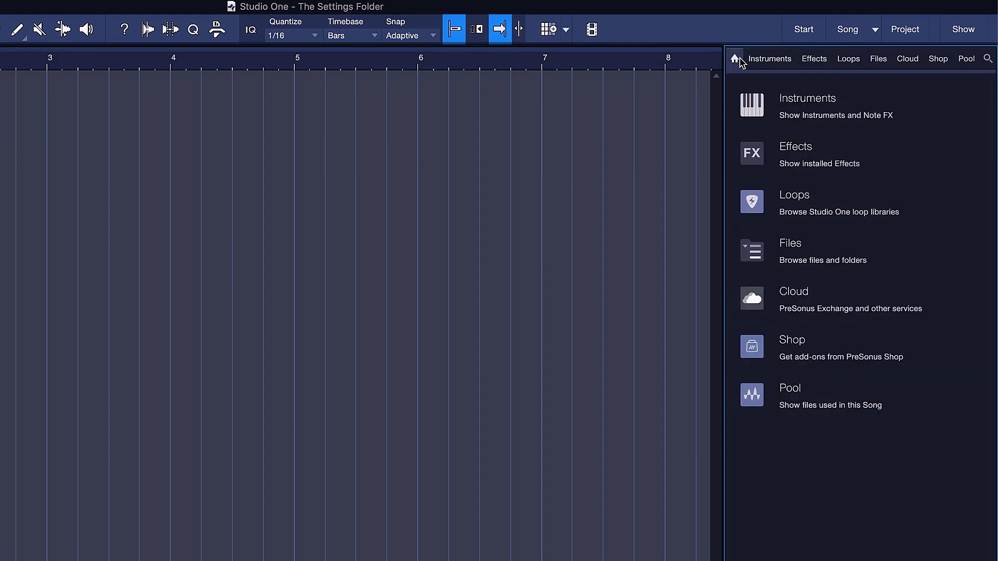
pyautogui.click(798, 99)
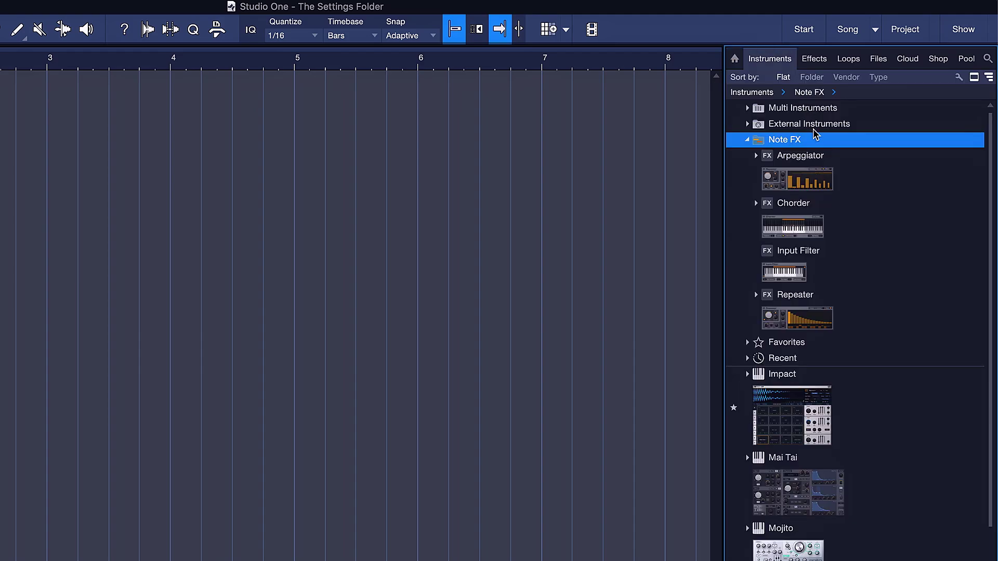
pyautogui.doubleClick(816, 138)
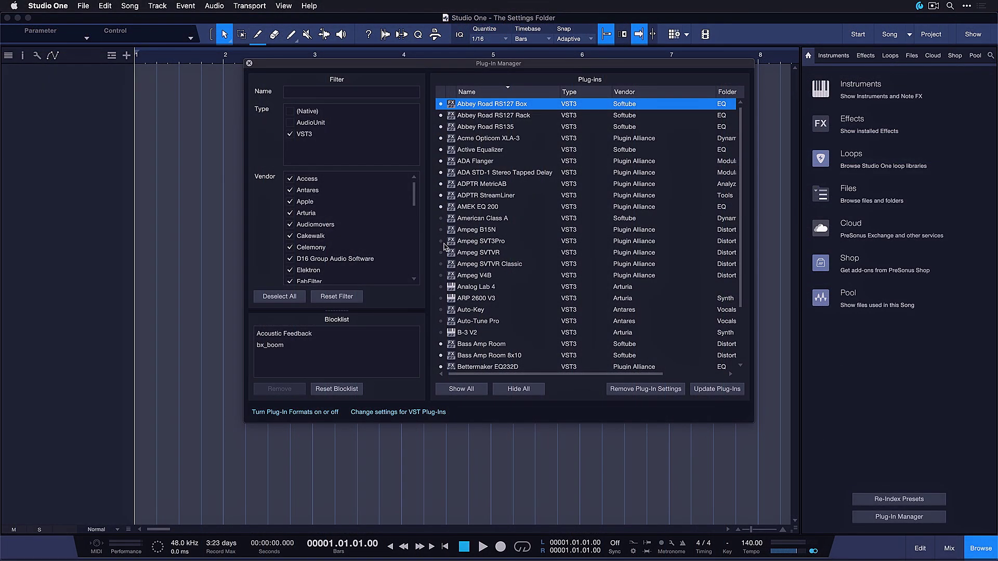
pyautogui.click(443, 344)
pyautogui.click(445, 355)
pyautogui.click(472, 367)
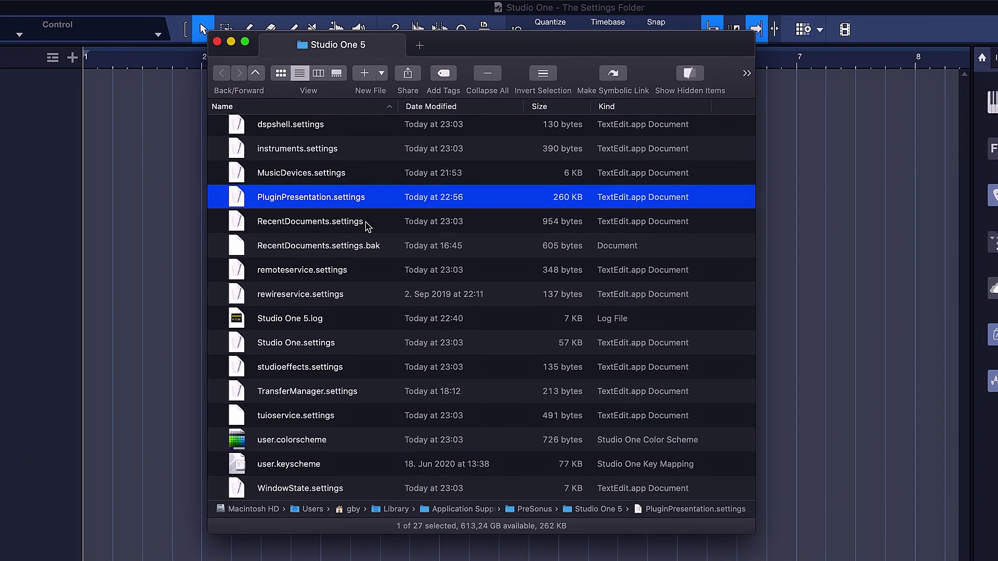
# Step: Look over the Surface Data[1], x64 and User Devices folders, then select MusicDevices.settings
pyautogui.scroll(10, 367, 226)
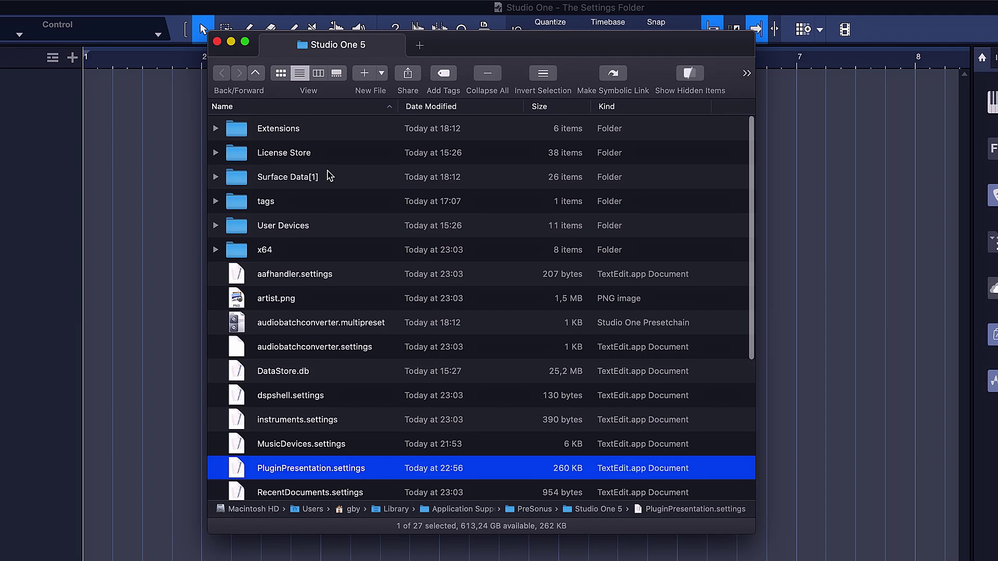
pyautogui.click(328, 179)
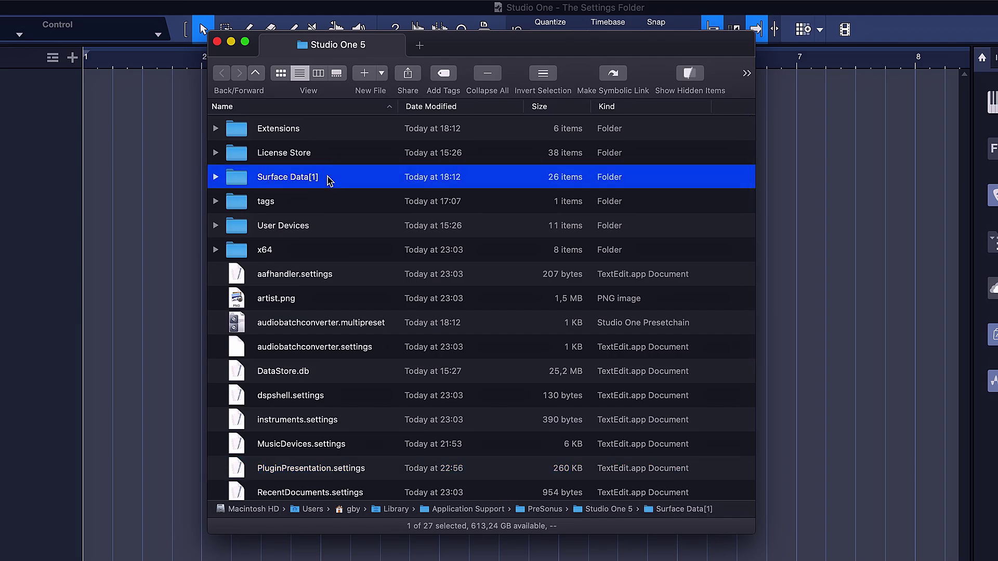
pyautogui.click(315, 246)
pyautogui.click(319, 233)
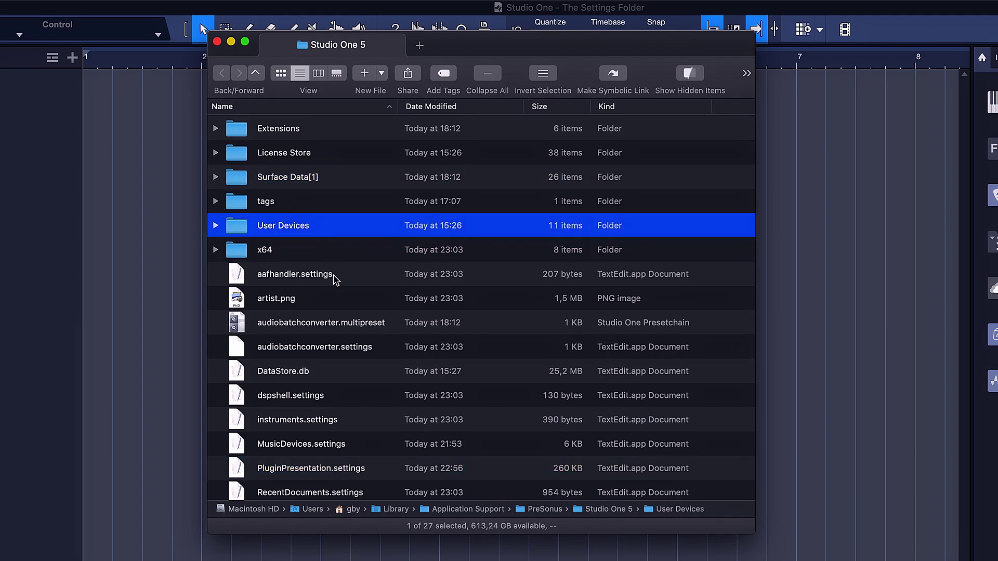
pyautogui.click(364, 443)
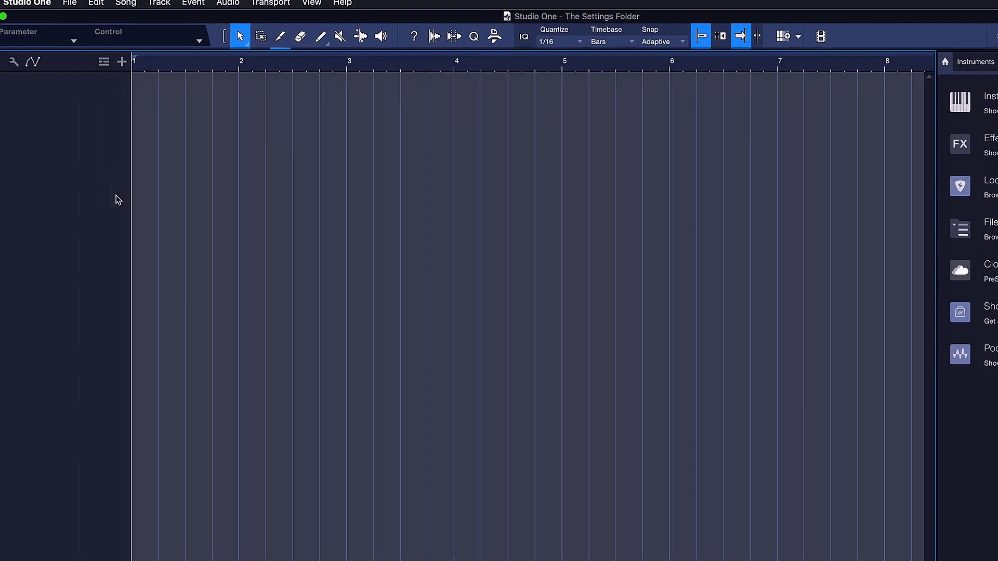
# Step: Review the External Devices preferences by selecting Andromeda A6, FaderPort (2018) and FaderPort 8, then close Preferences
pyautogui.click(27, 2)
pyautogui.click(52, 36)
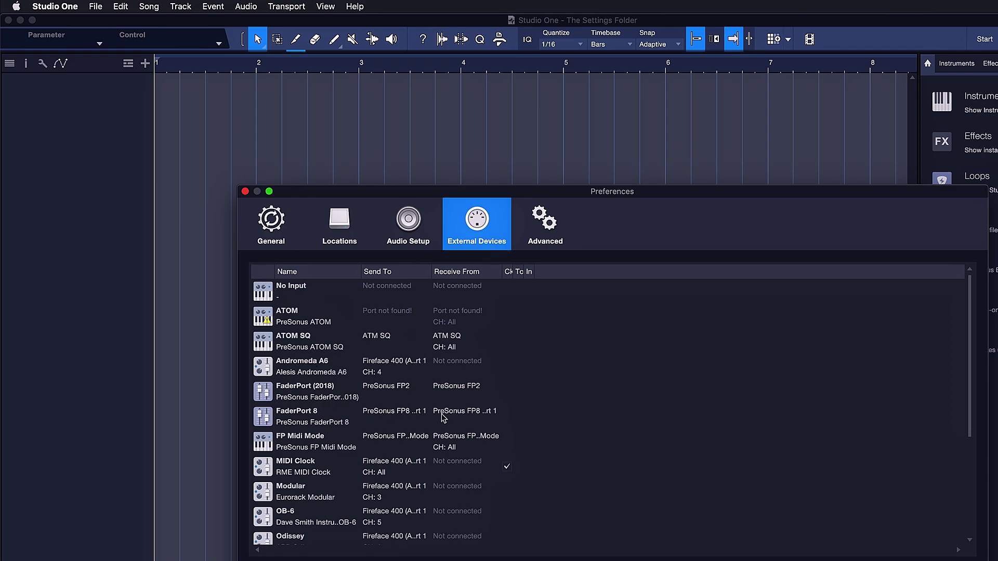
pyautogui.scroll(-5, 474, 393)
pyautogui.scroll(5, 474, 393)
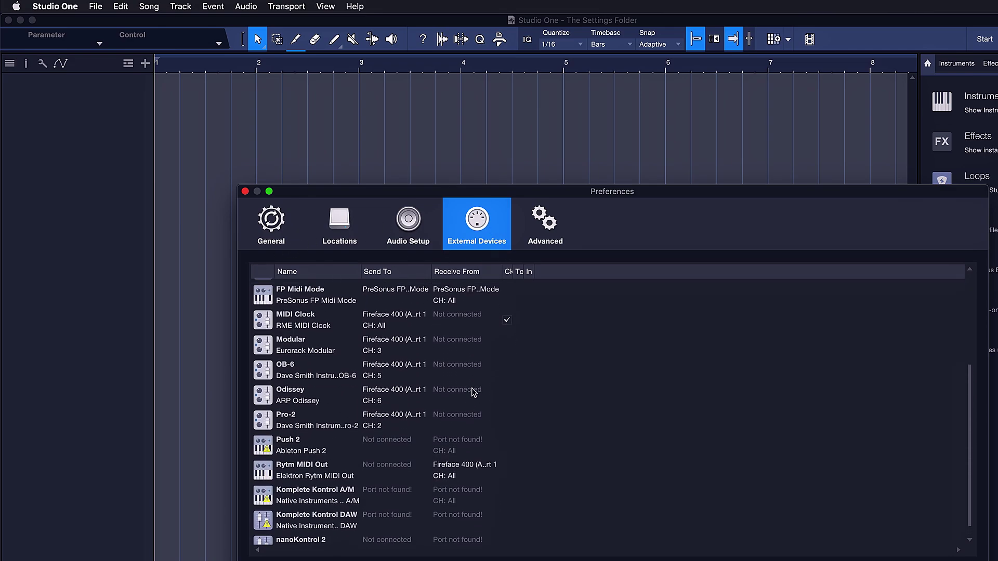
pyautogui.click(310, 365)
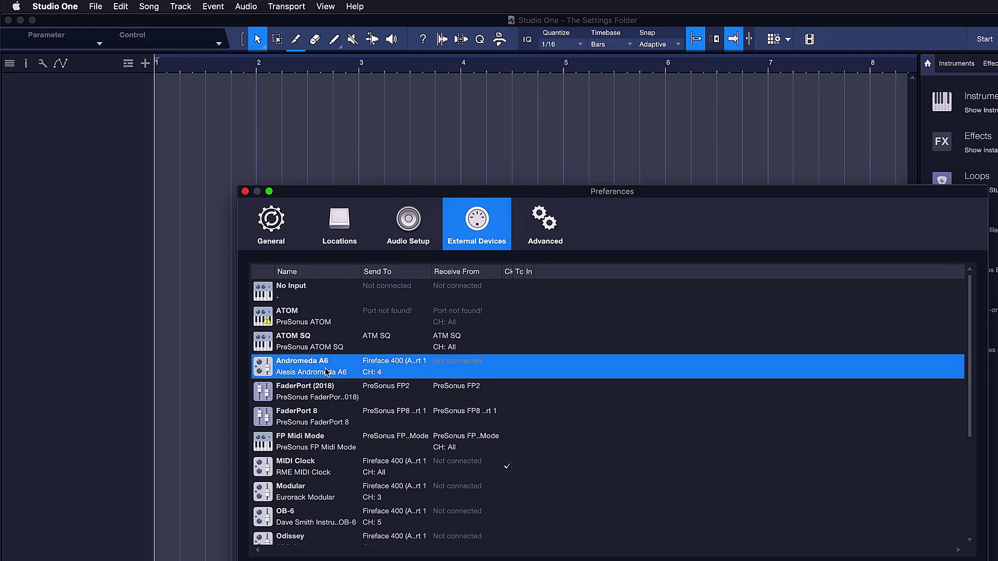
pyautogui.click(360, 395)
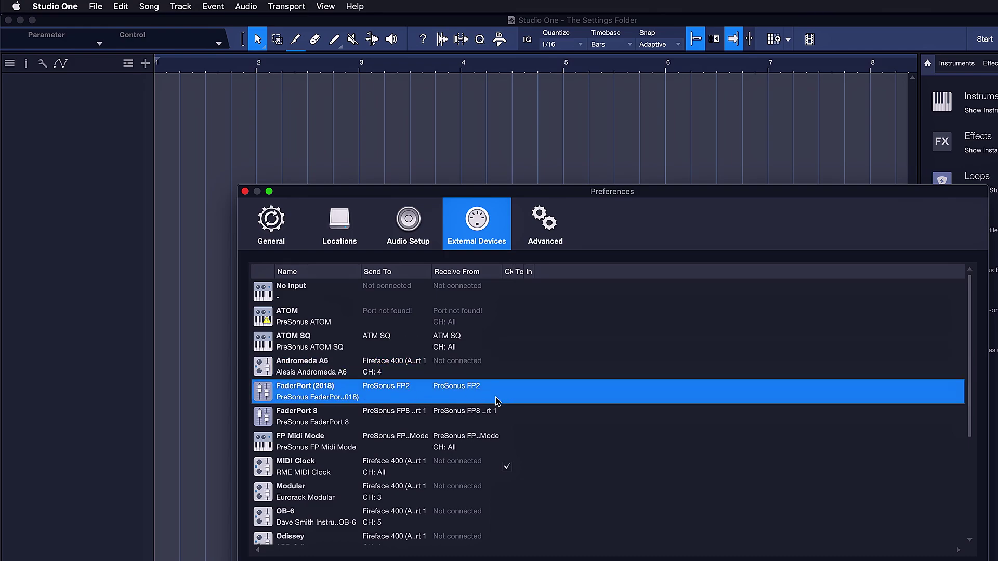
pyautogui.click(487, 424)
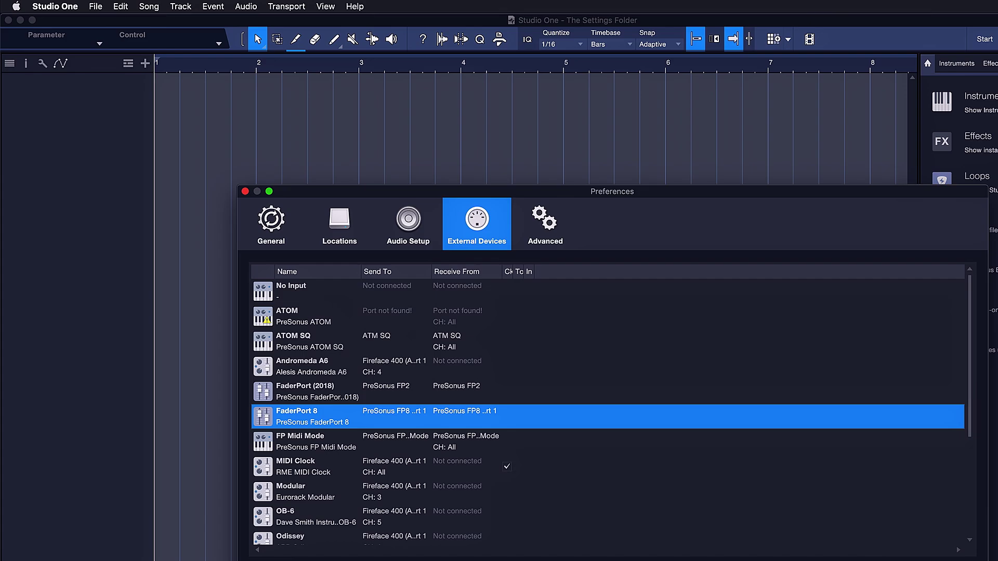
pyautogui.press('Escape')
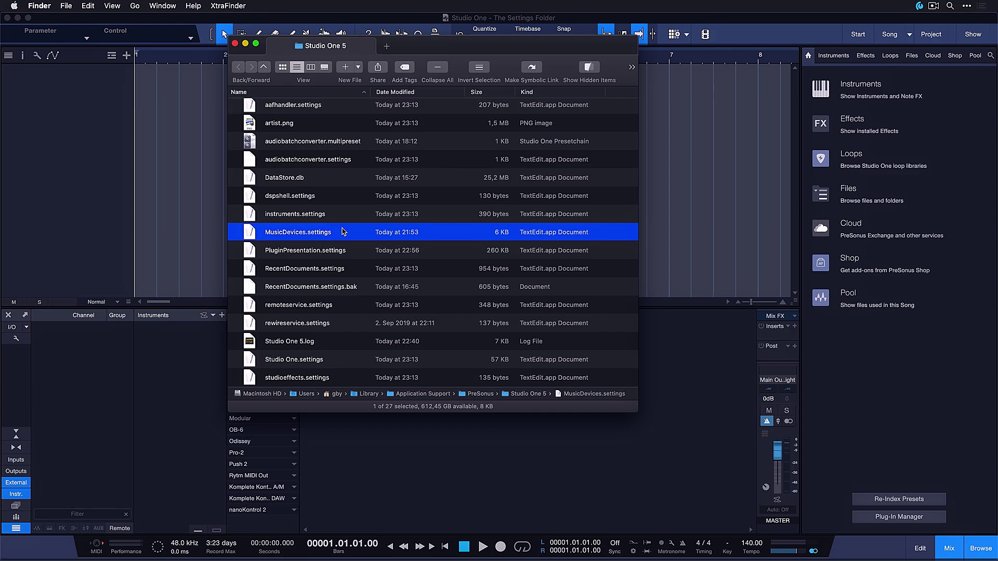
# Step: Select Surface Data[1], then select and expand User Devices to reveal Ableton, Alesis and ARP subfolders
pyautogui.scroll(5, 343, 231)
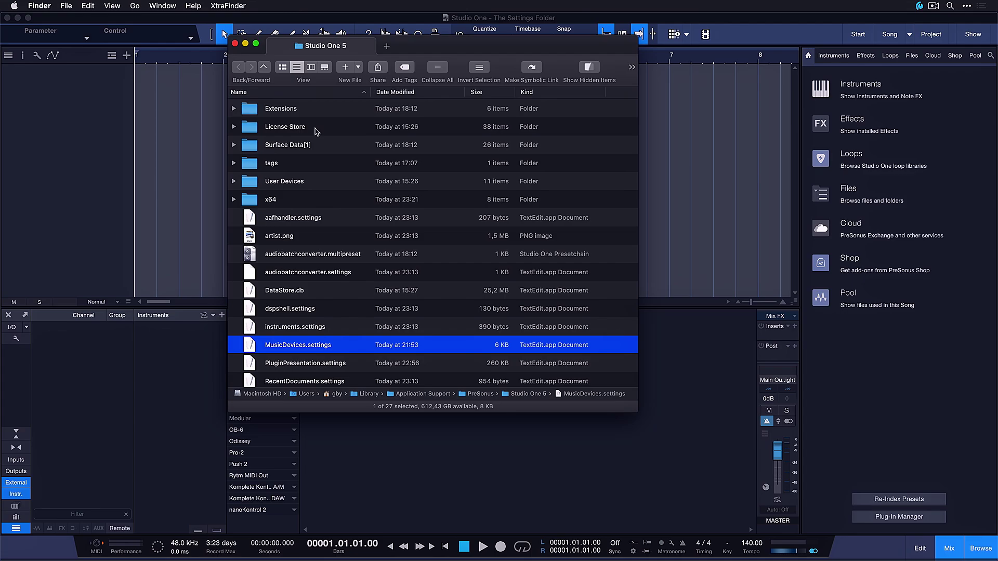
pyautogui.click(316, 143)
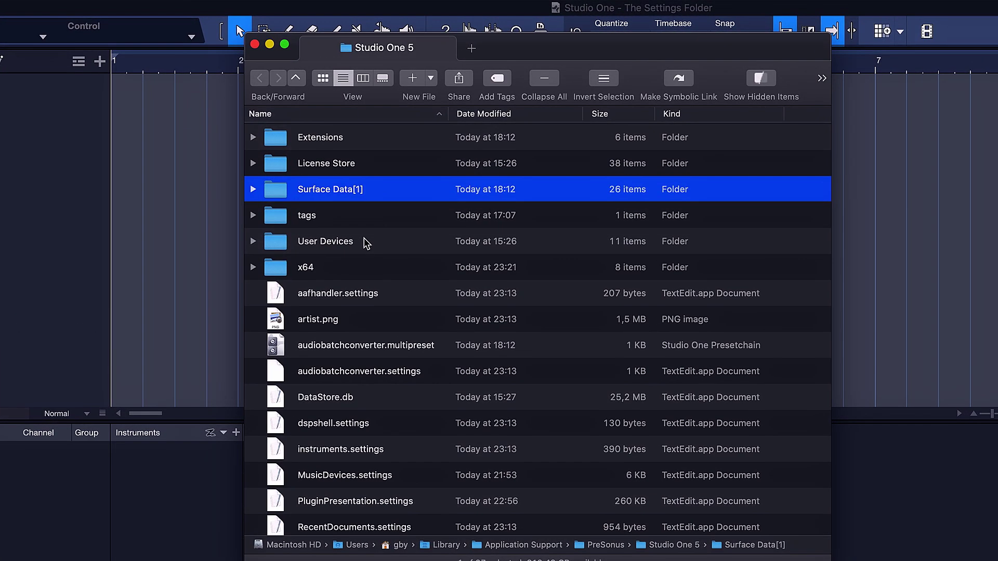
pyautogui.click(362, 242)
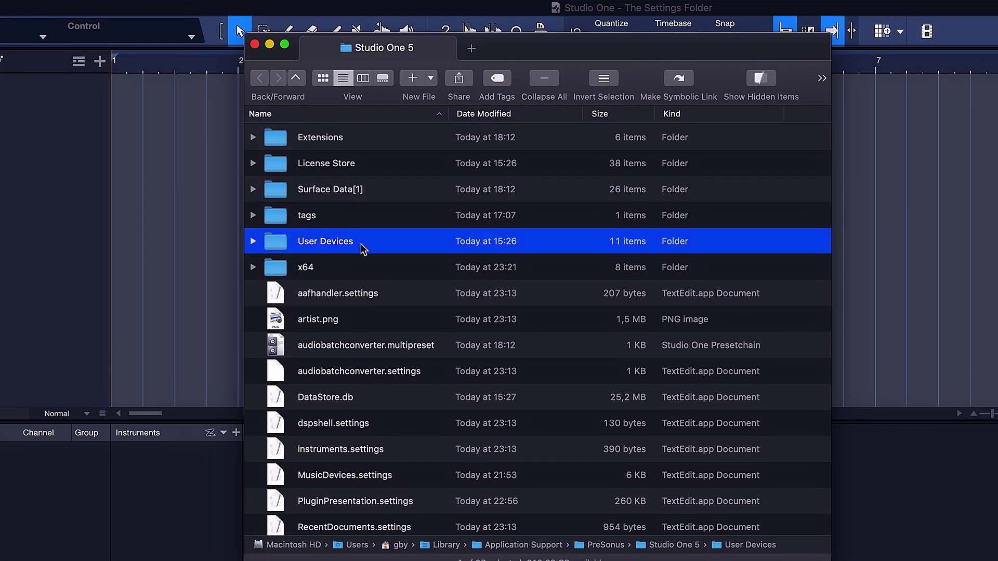
pyautogui.click(253, 241)
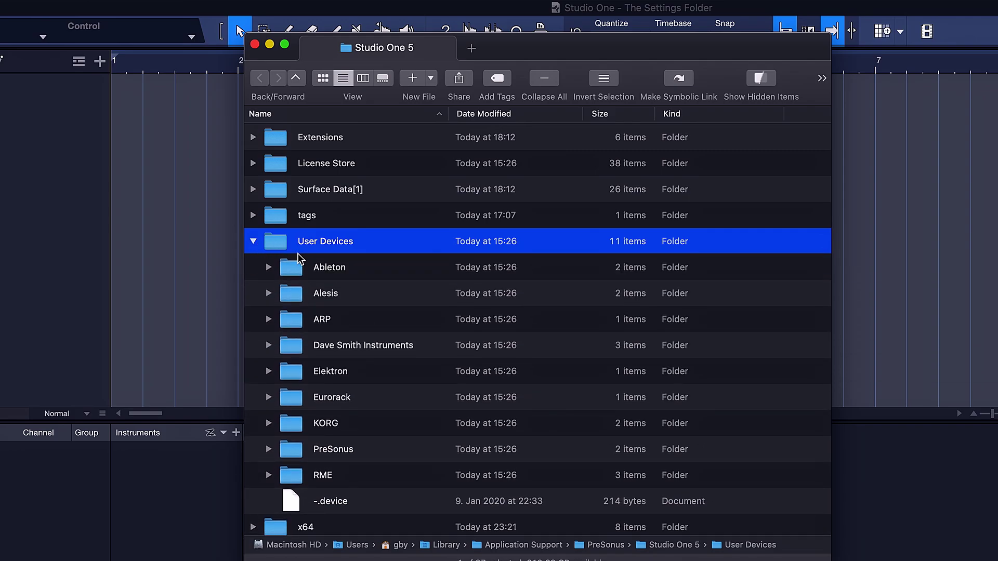
# Step: In External Devices preferences, add a device of type New Control Surface and select its Device Name field
pyautogui.click(198, 254)
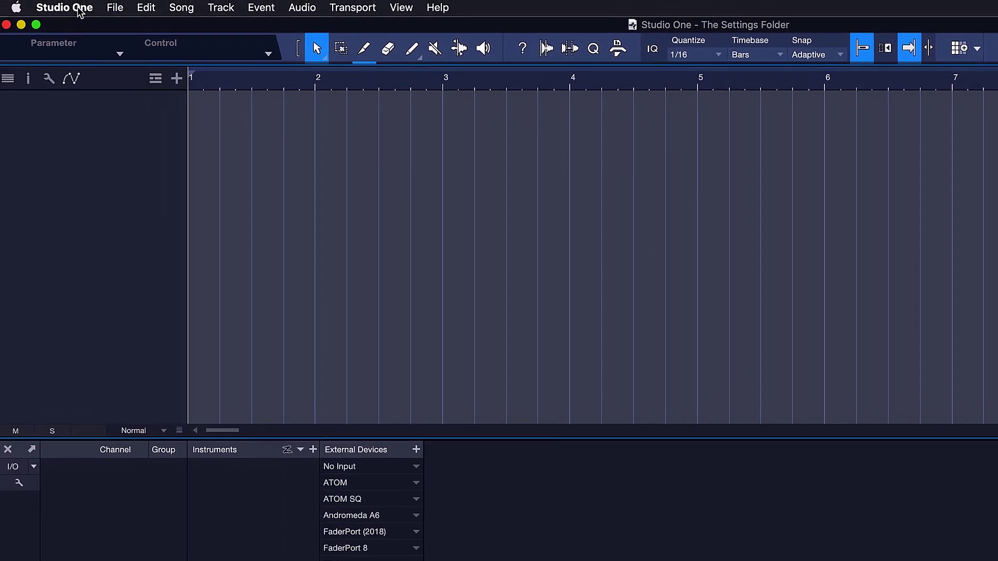
pyautogui.click(78, 10)
pyautogui.click(98, 48)
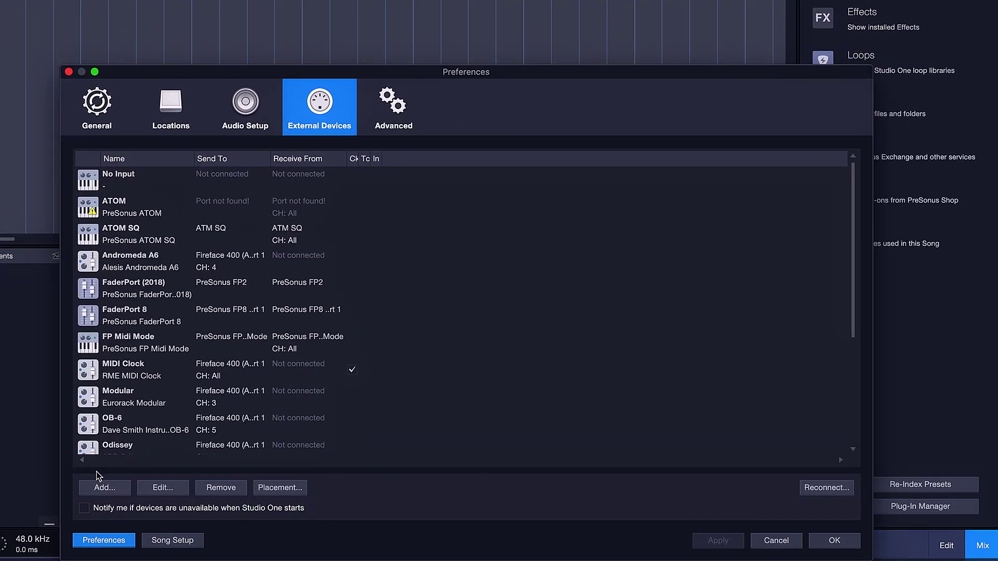
pyautogui.click(102, 487)
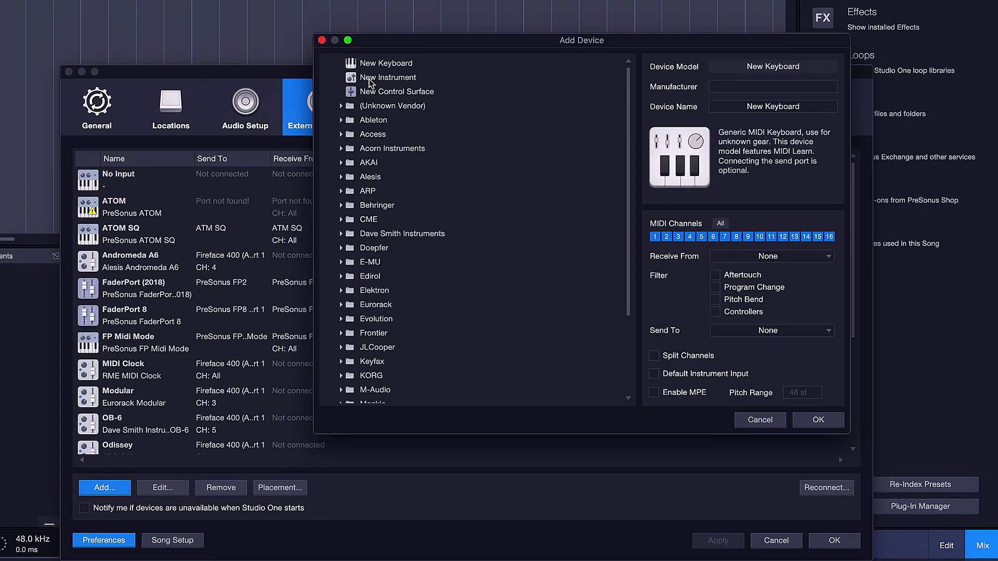
pyautogui.click(380, 64)
pyautogui.click(384, 79)
pyautogui.click(395, 92)
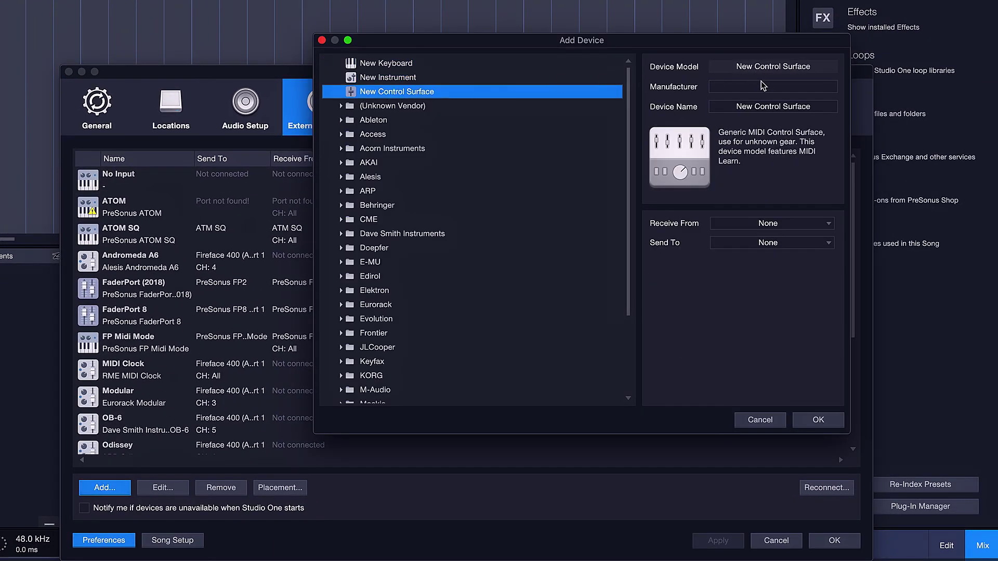
pyautogui.click(778, 106)
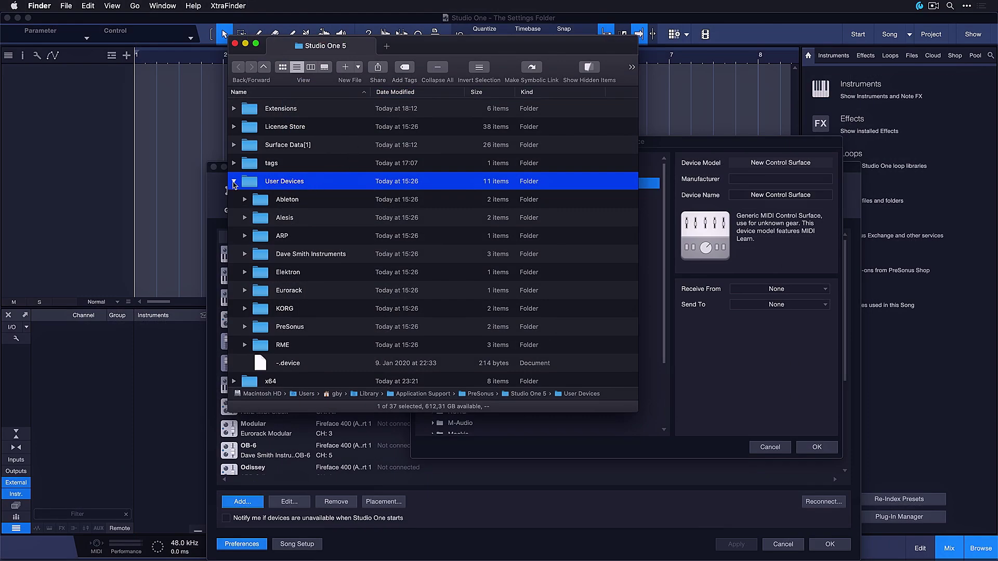
# Step: Collapse User Devices, then expand and re-collapse Surface Data[1] to show its .surfacedata files
pyautogui.click(233, 182)
pyautogui.click(276, 145)
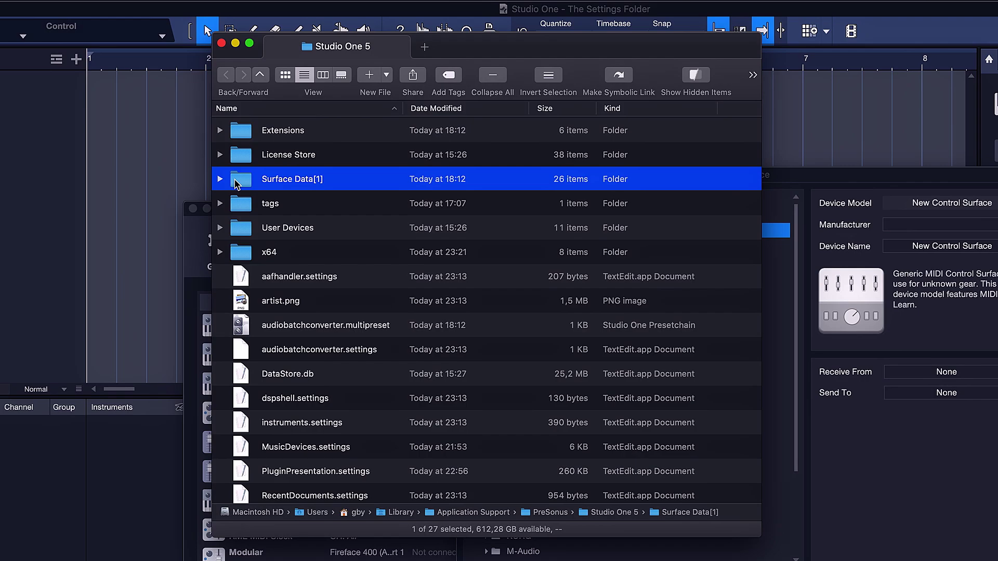
pyautogui.click(220, 179)
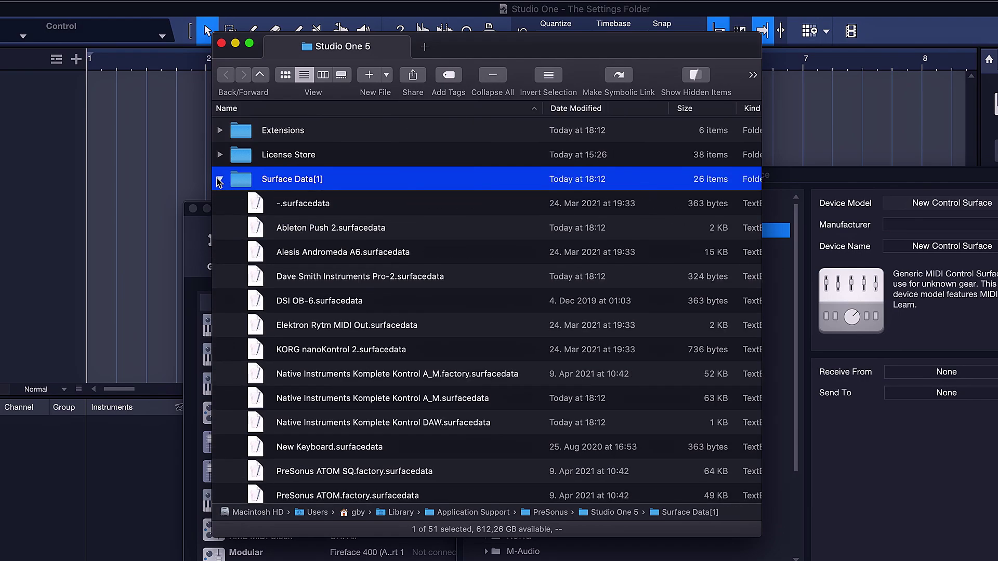
pyautogui.click(220, 180)
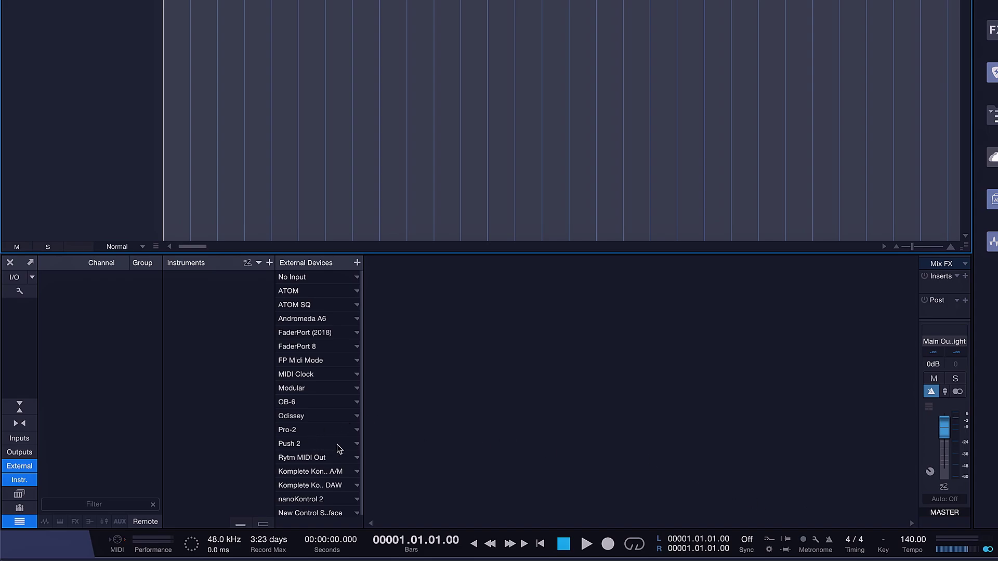
# Step: Open the Push 2 device's control editor, look through its controls, then close the editor
pyautogui.click(306, 442)
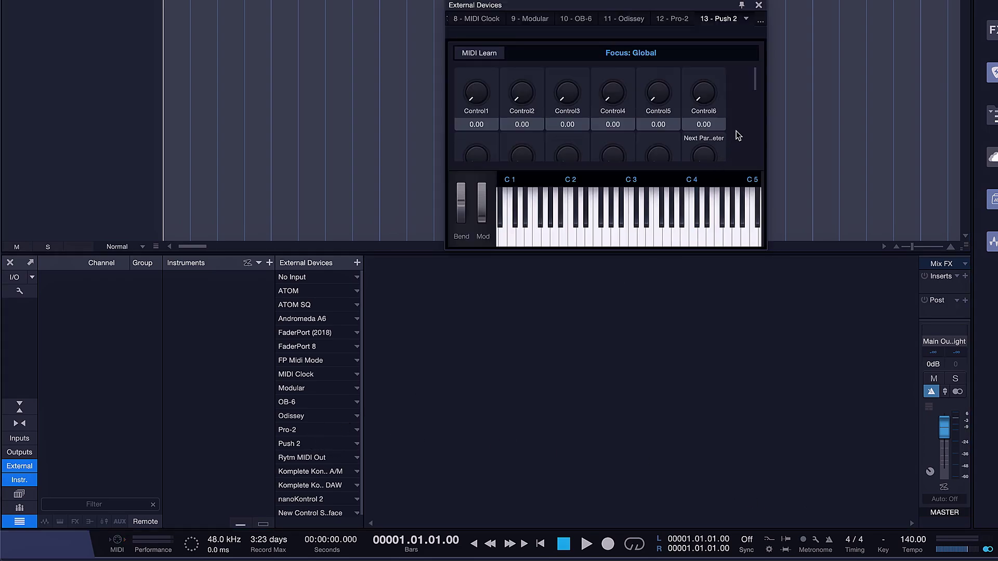
pyautogui.moveTo(754, 85)
pyautogui.mouseDown()
pyautogui.moveTo(753, 151)
pyautogui.moveTo(757, 84)
pyautogui.mouseUp()
pyautogui.click(759, 7)
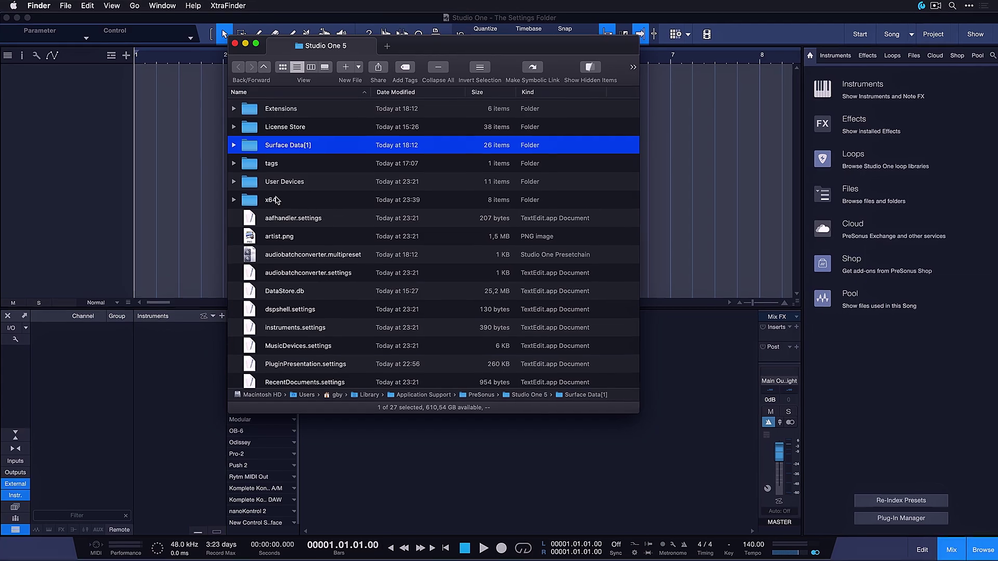
# Step: Select the x64 folder and relaunch Studio One 5 from the Dock
pyautogui.click(276, 199)
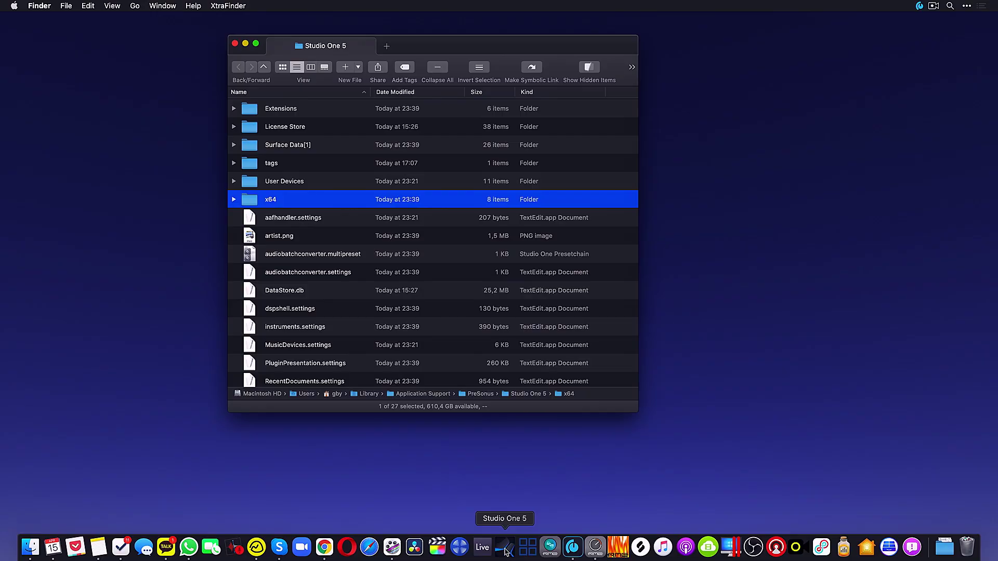
pyautogui.click(504, 547)
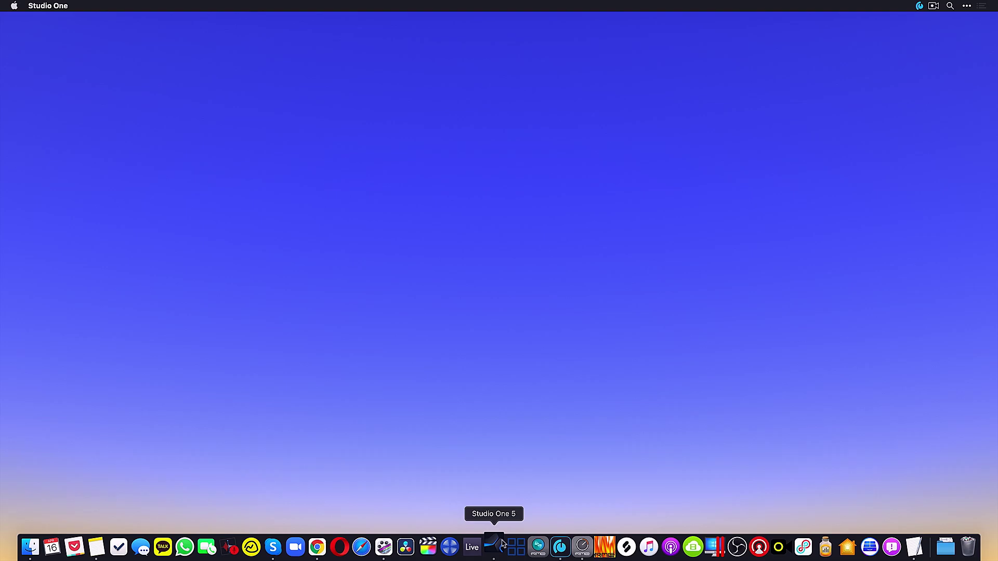
# Step: Once Studio One finishes starting, open its settings folder via Help > Open Settings Folder
pyautogui.click(502, 545)
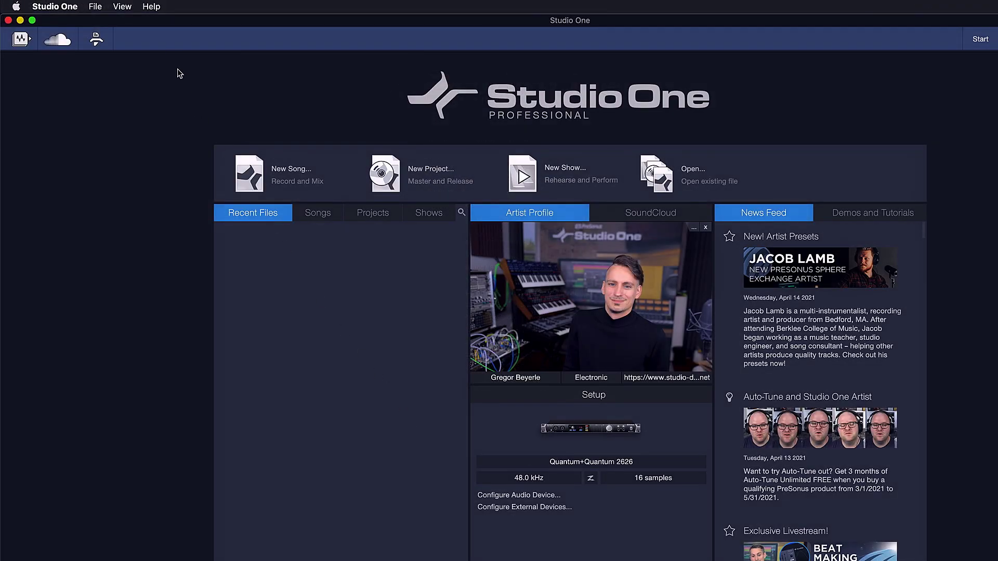
pyautogui.click(153, 7)
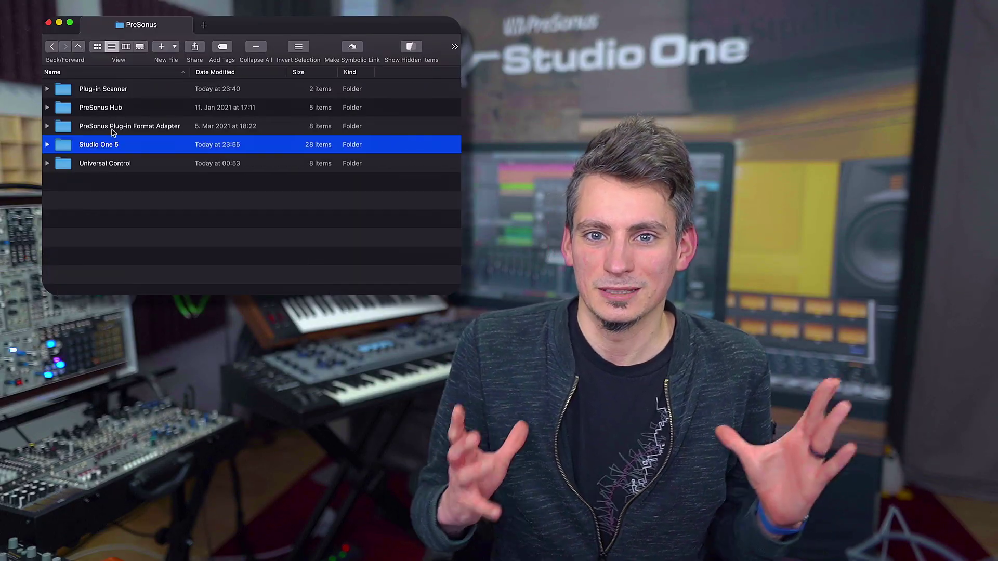
# Step: Show the context actions for the Studio One 5 folder, including Copy "Studio One 5"
pyautogui.rightClick(104, 147)
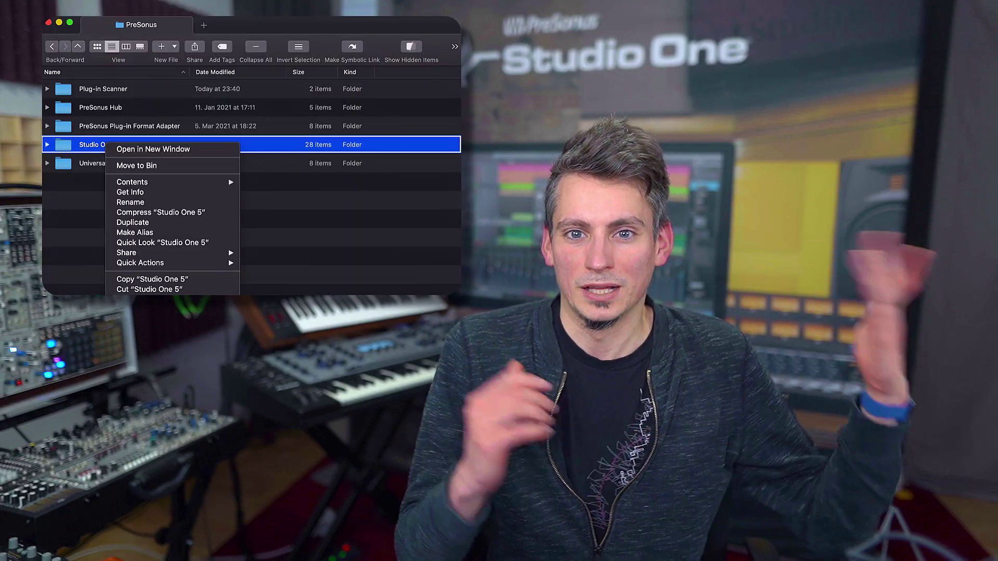